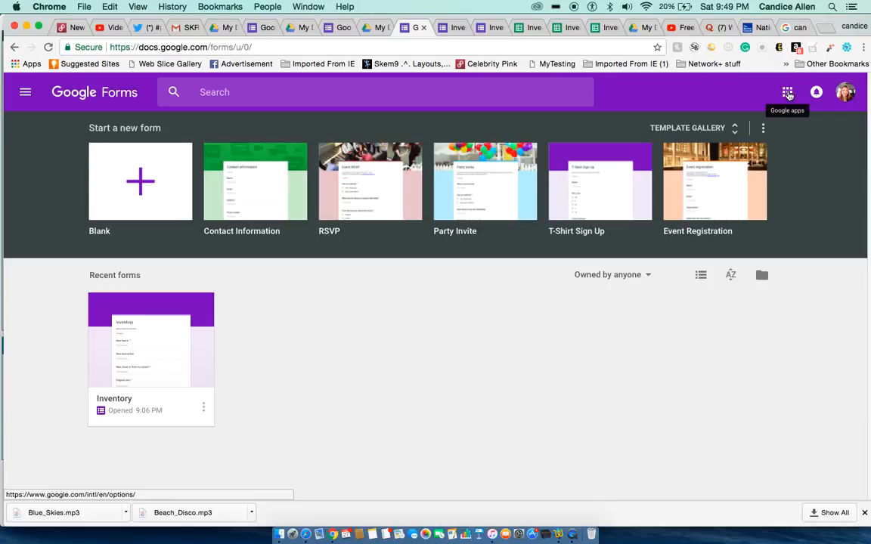
Create a new blank Google Form from Google Drive and select its title for replacement
left_click(788, 94)
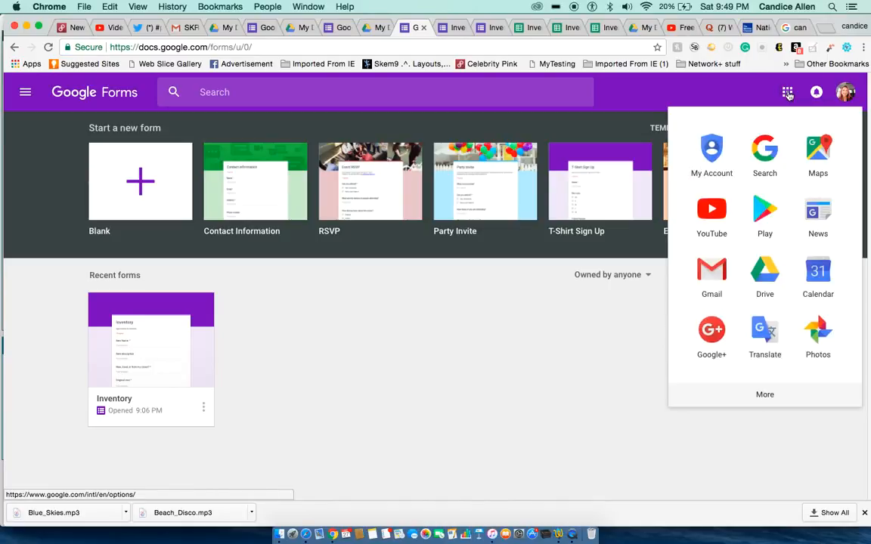
left_click(766, 277)
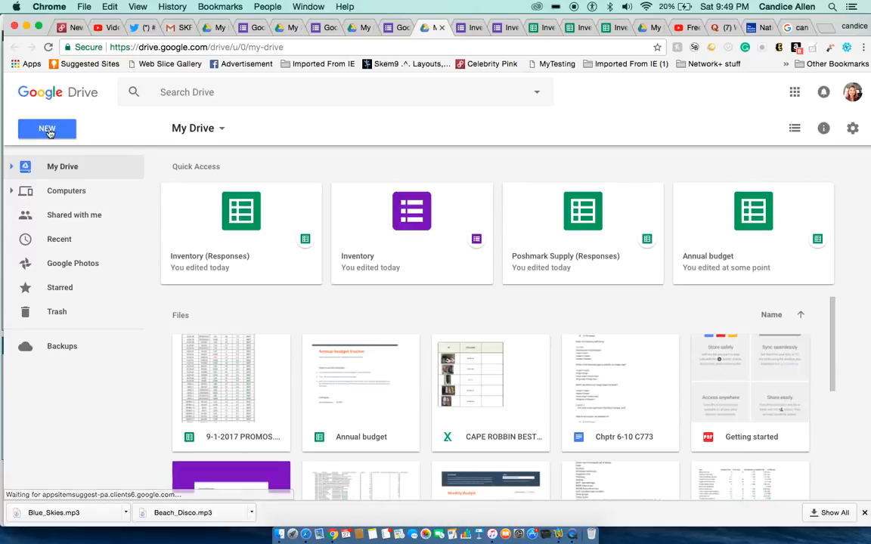
left_click(48, 131)
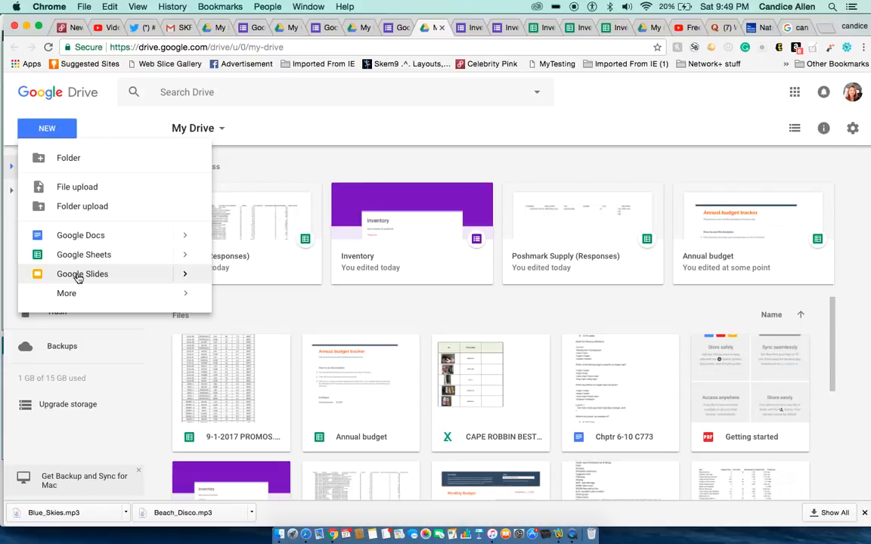
mouse_move(75, 296)
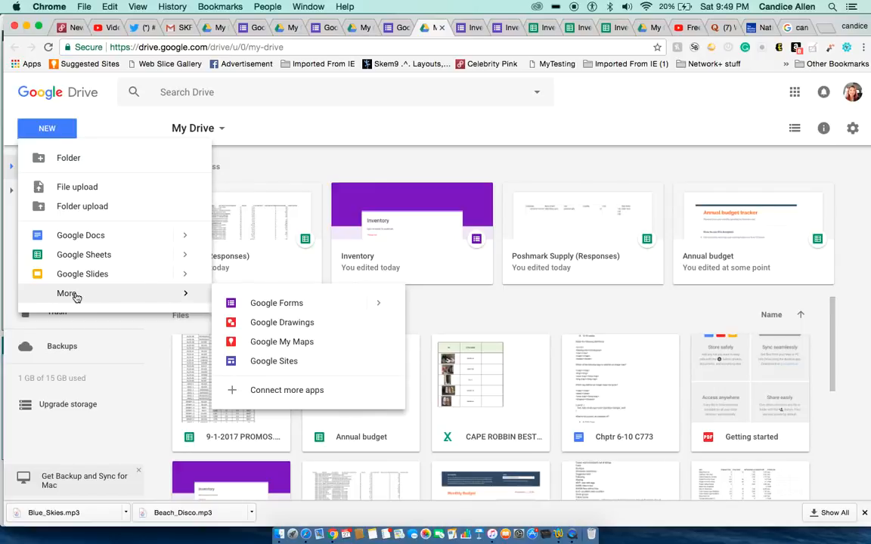
left_click(287, 307)
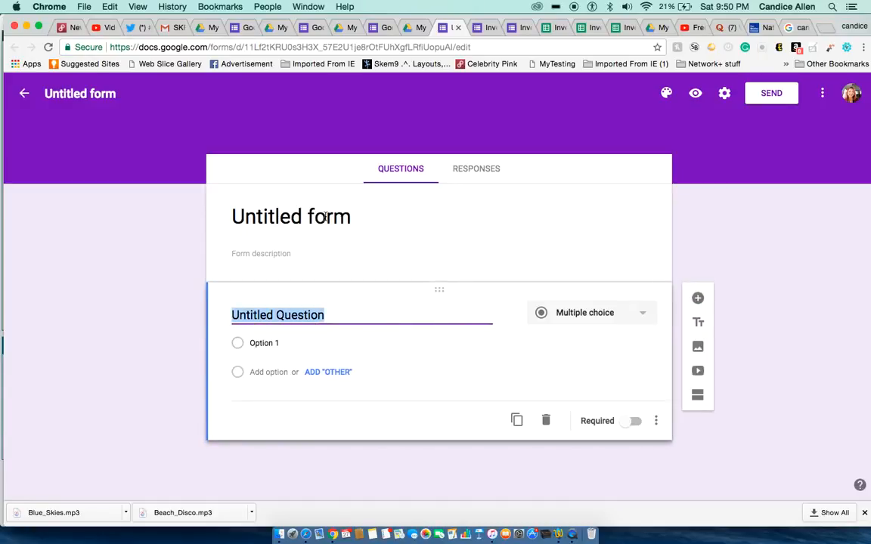
left_click(325, 217)
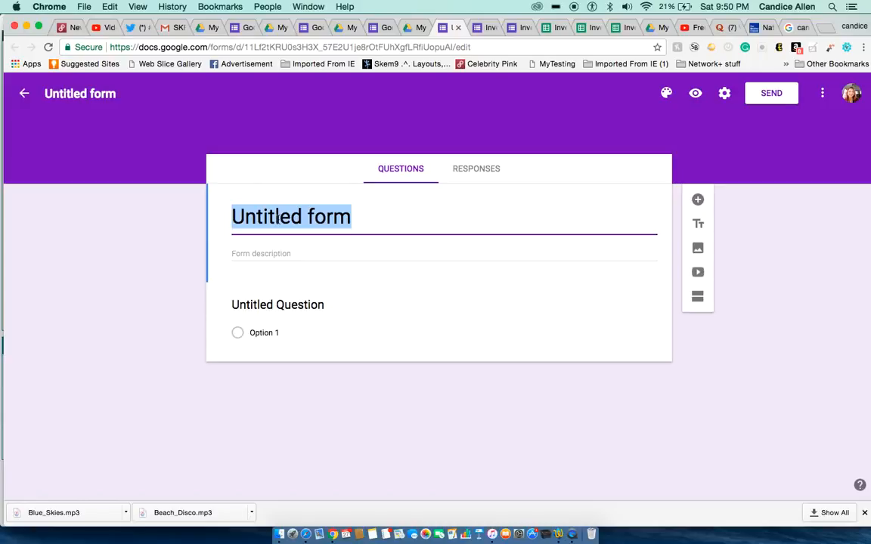
type("S")
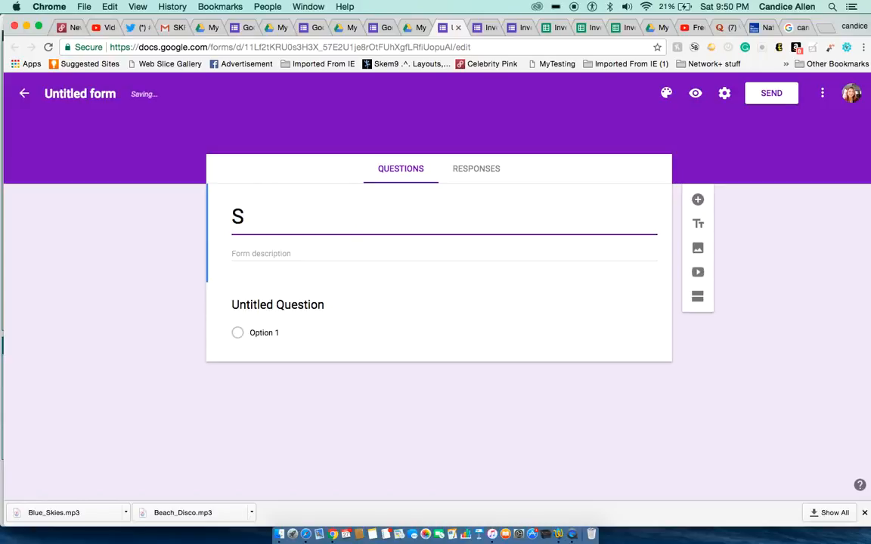
type("uppl")
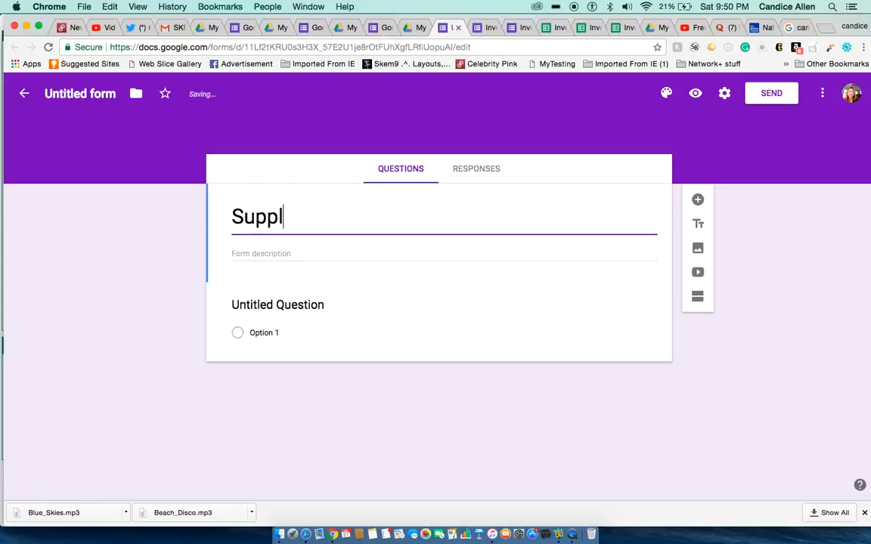
type("ies o")
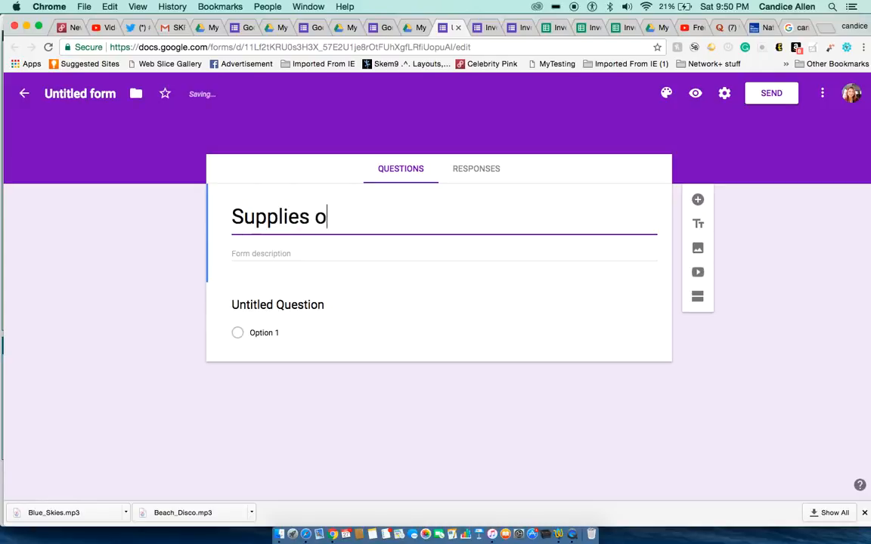
type("f Posh")
key("BackSpace")
key("BackSpace")
key("BackSpace")
key("BackSpace")
key("BackSpace")
key("BackSpace")
key("BackSpace")
key("BackSpace")
key("BackSpace")
key("BackSpace")
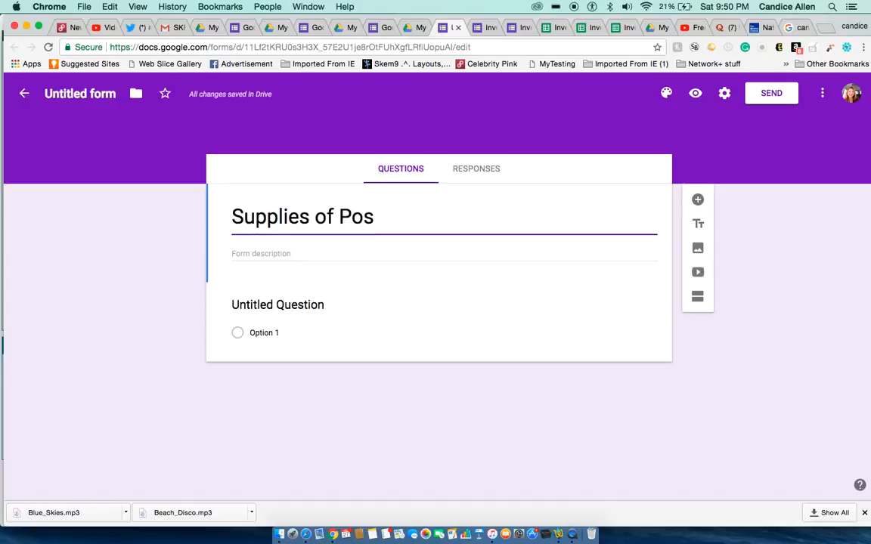
key("BackSpace")
key("BackSpace")
key("BackSpace")
key("BackSpace")
key("BackSpace")
key("BackSpace")
Title the form "Poshmark Supplies" and apply the same name to the form file
type("P")
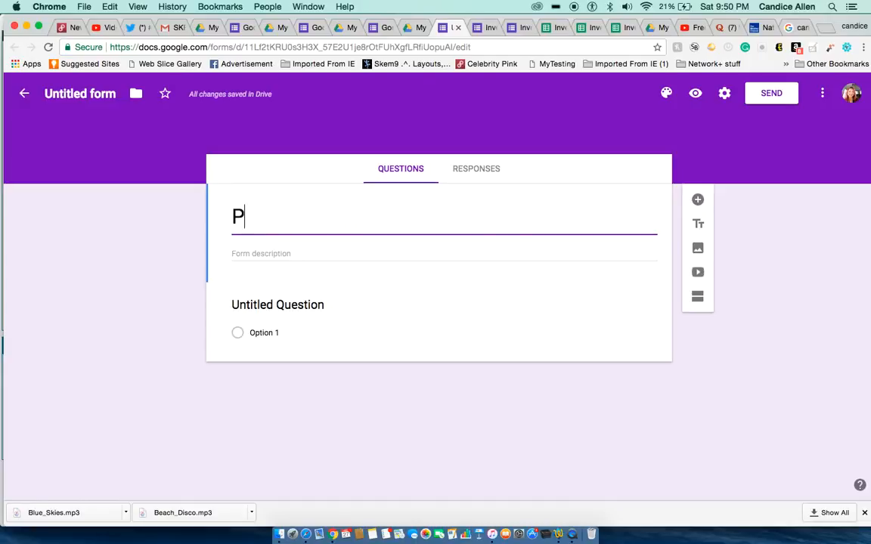
type("oshmark Sup")
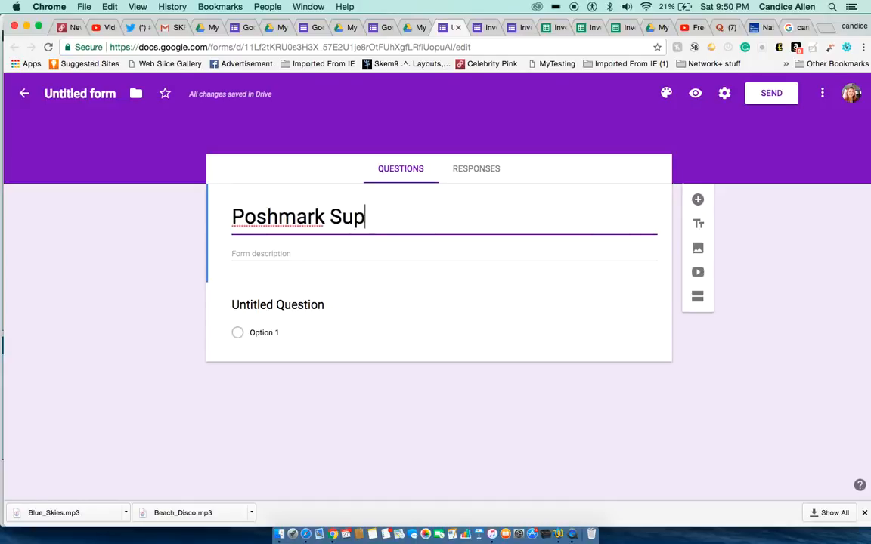
type("plies")
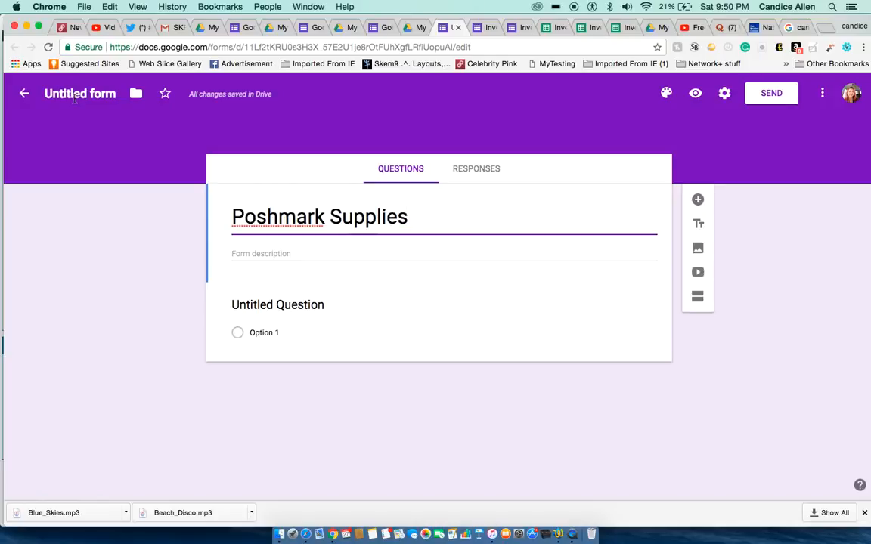
left_click(74, 98)
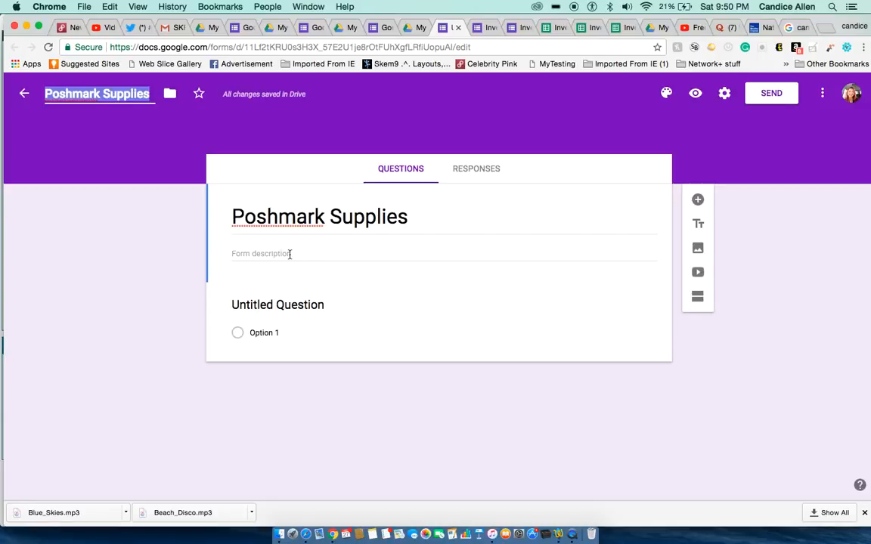
Rename the untitled question "Name of Item" and set its answer type to Short answer
left_click(276, 304)
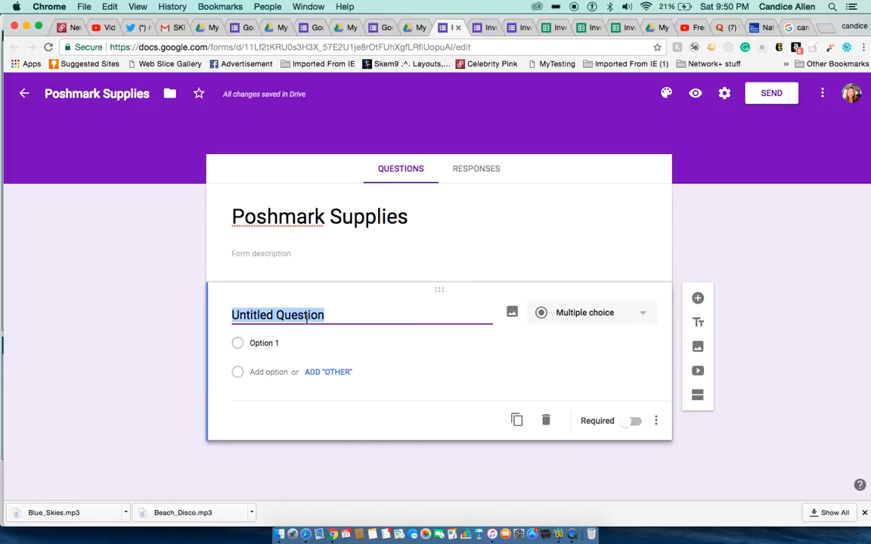
type("Name ")
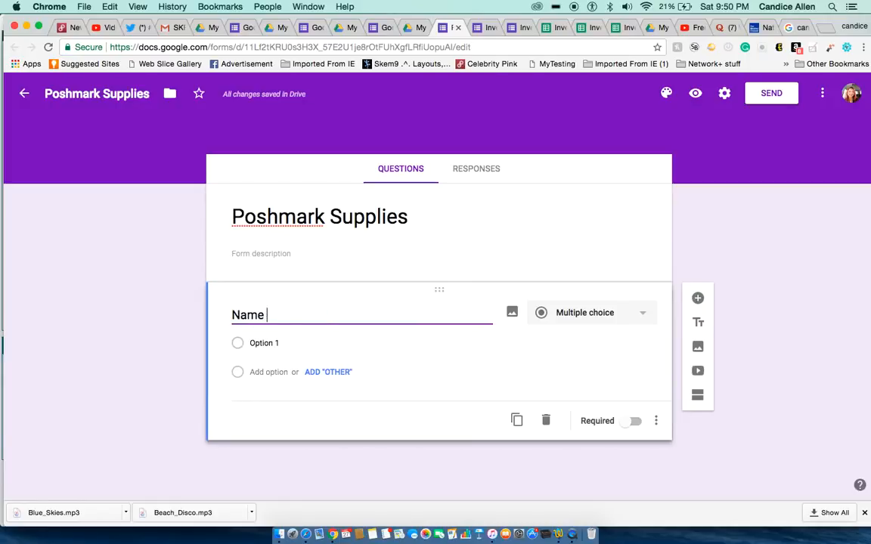
type("of Item")
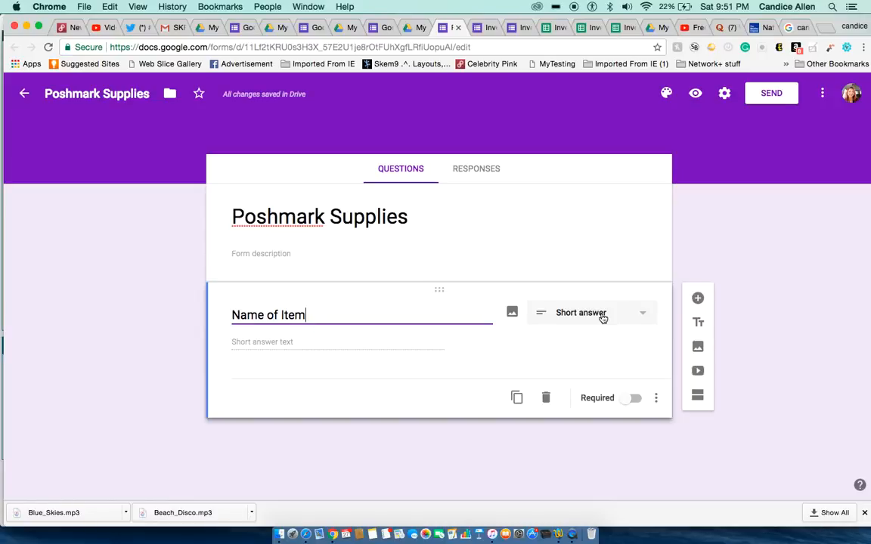
left_click(641, 316)
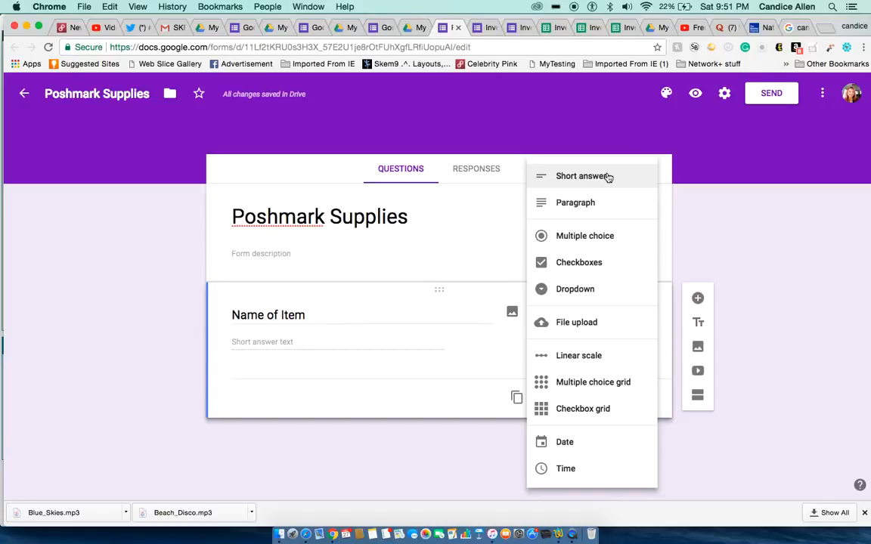
left_click(607, 176)
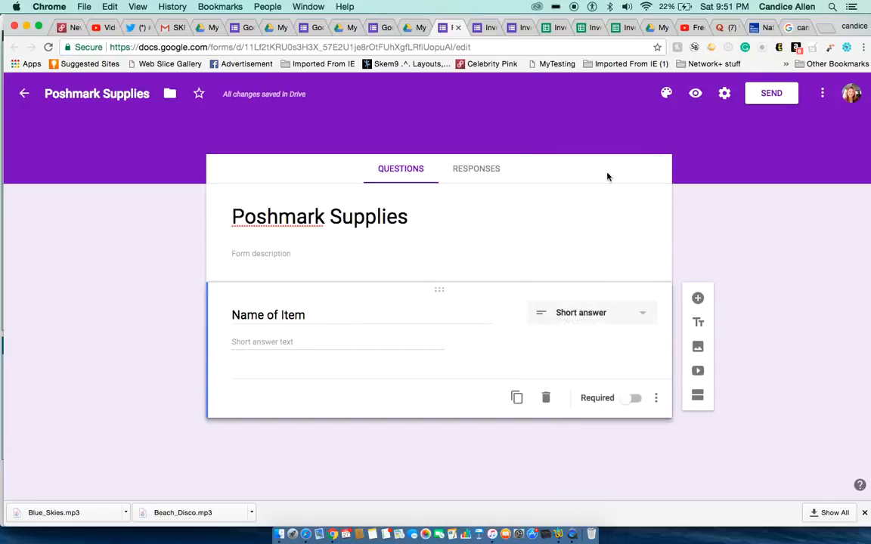
Add a second question titled "Use" with the Paragraph answer type
left_click(698, 299)
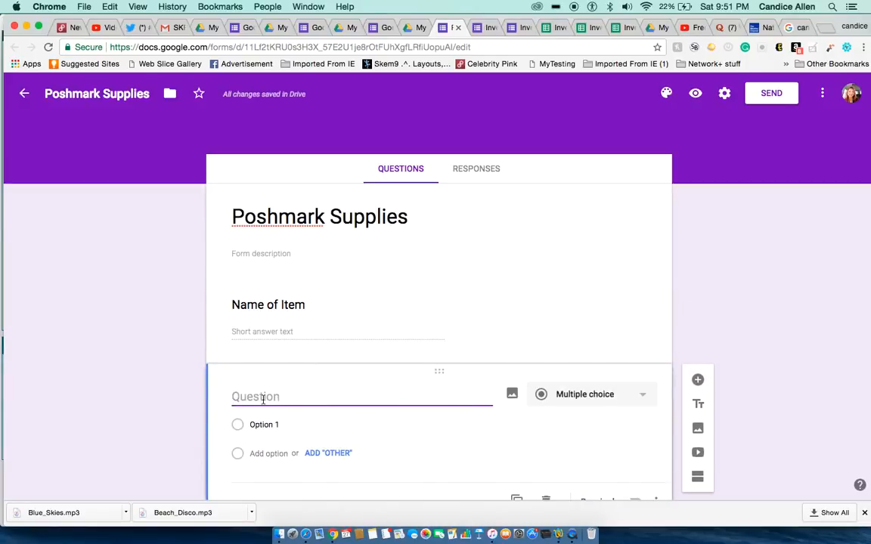
type("Use")
left_click(641, 398)
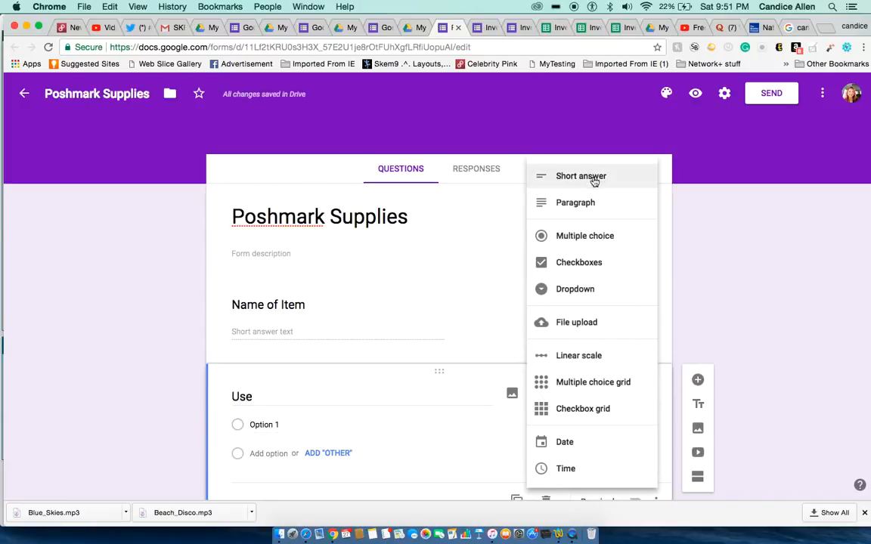
left_click(593, 204)
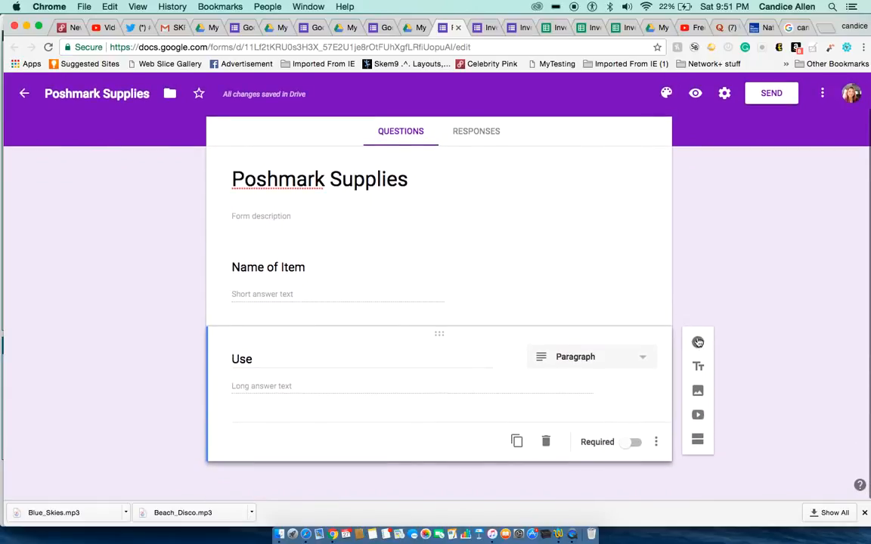
Add a short-answer question titled "Qty" with Number validation and the custom error text "Must be a number"
left_click(698, 344)
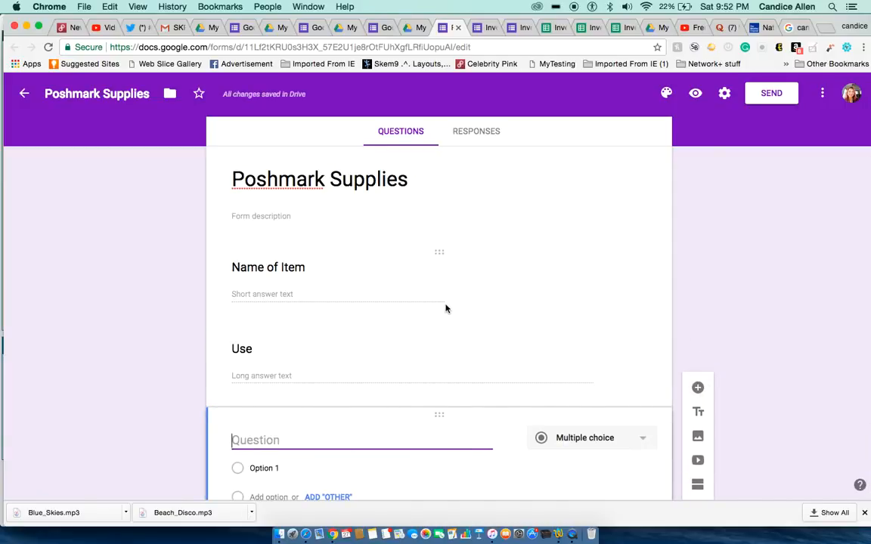
type("Qty")
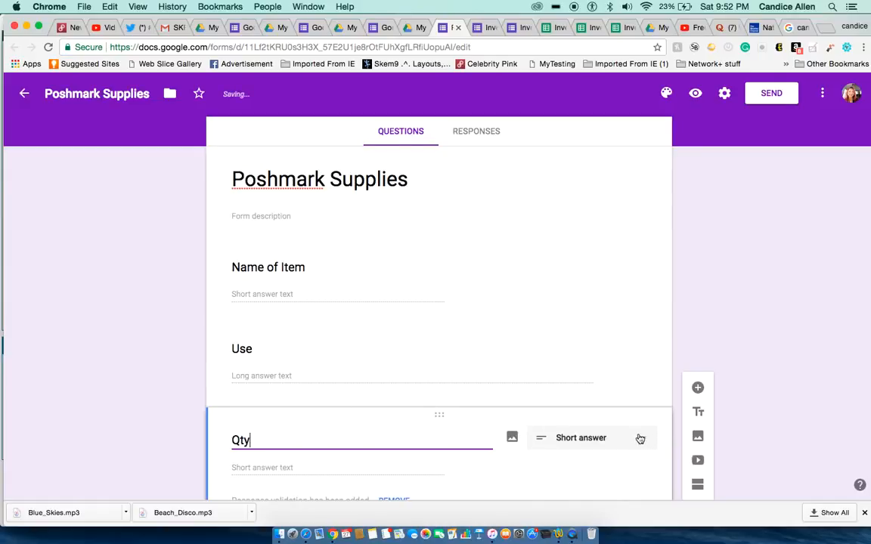
scroll(637, 438, "down", 3)
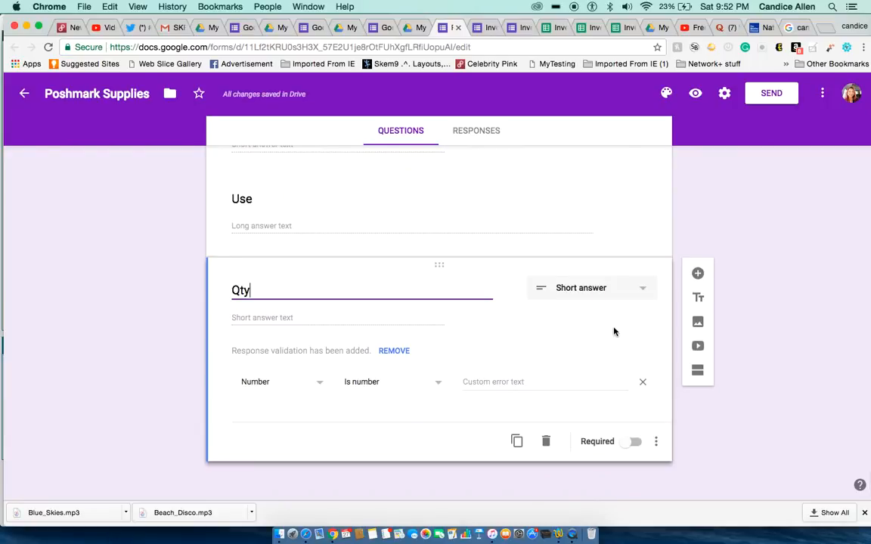
left_click(318, 383)
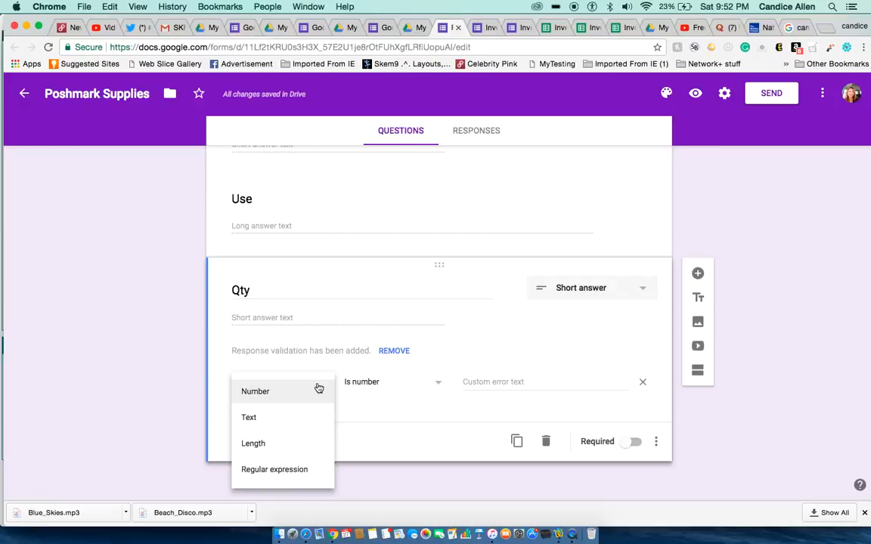
left_click(279, 396)
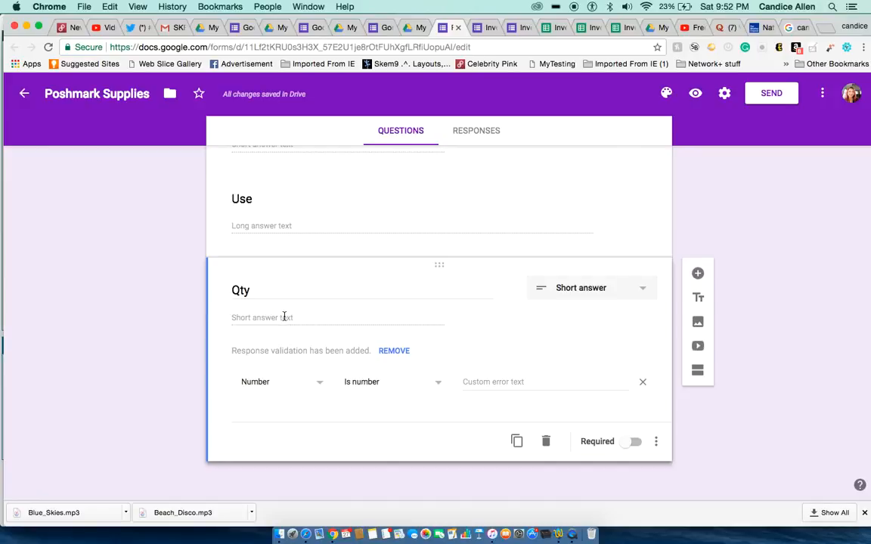
left_click(477, 384)
type("M")
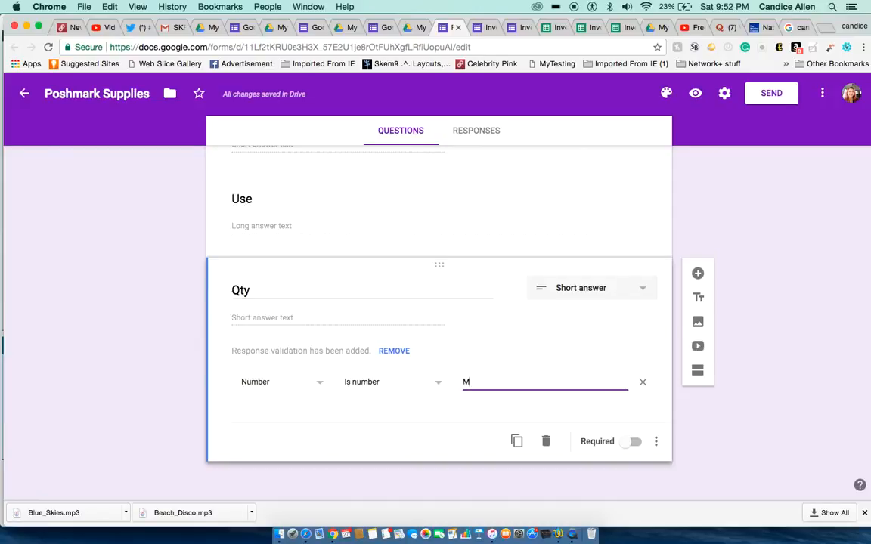
type("ust be a number")
Add a short-answer question titled "Cost" below Qty, keeping the Is number validation
left_click(698, 274)
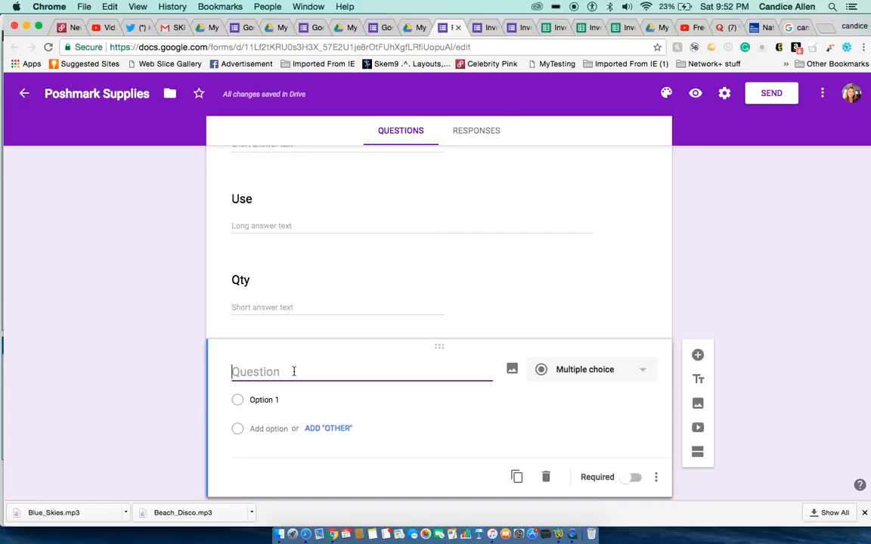
type("Cost")
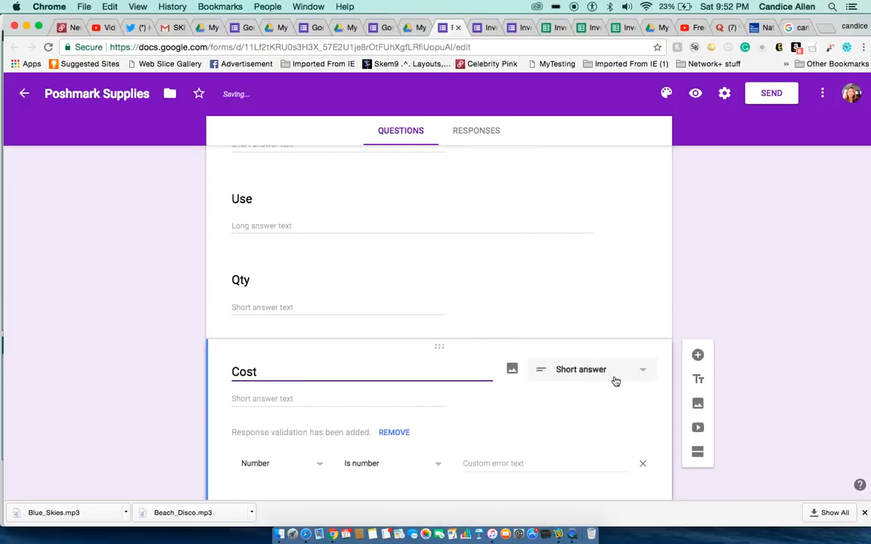
scroll(615, 380, "down", 3)
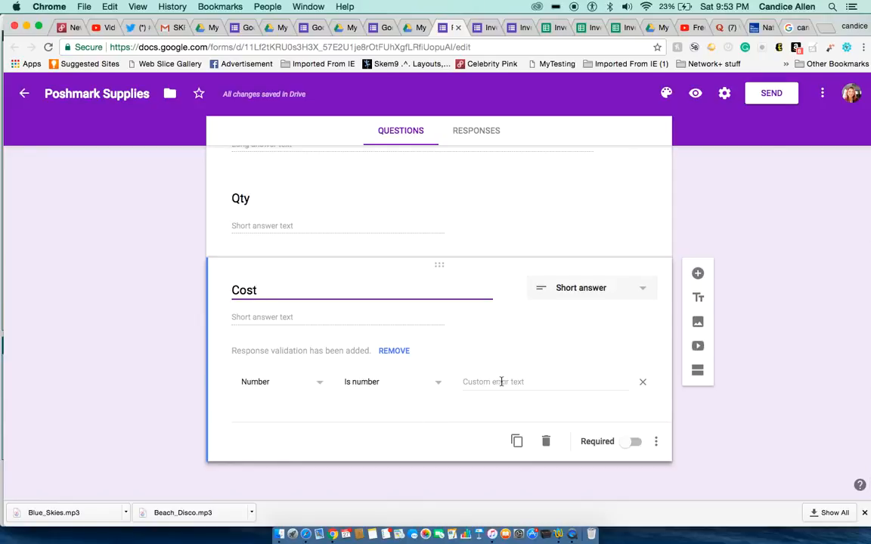
left_click(438, 386)
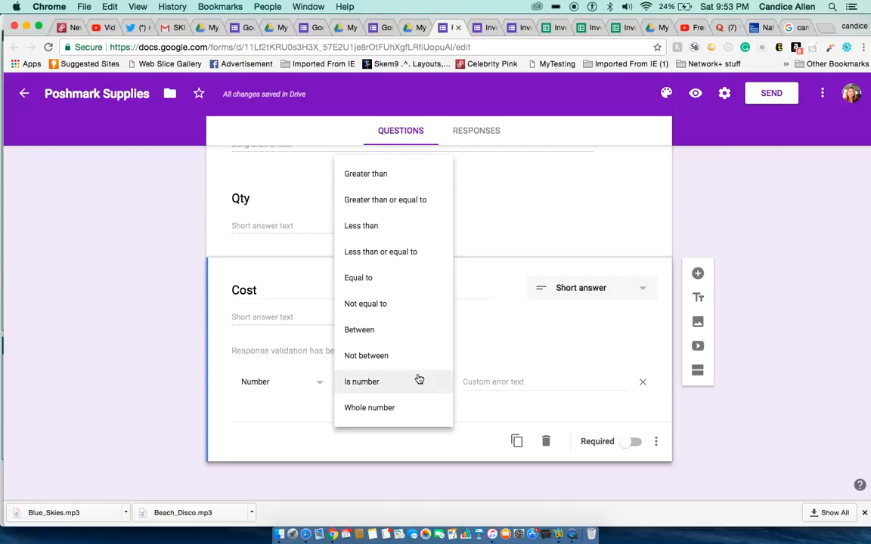
left_click(554, 355)
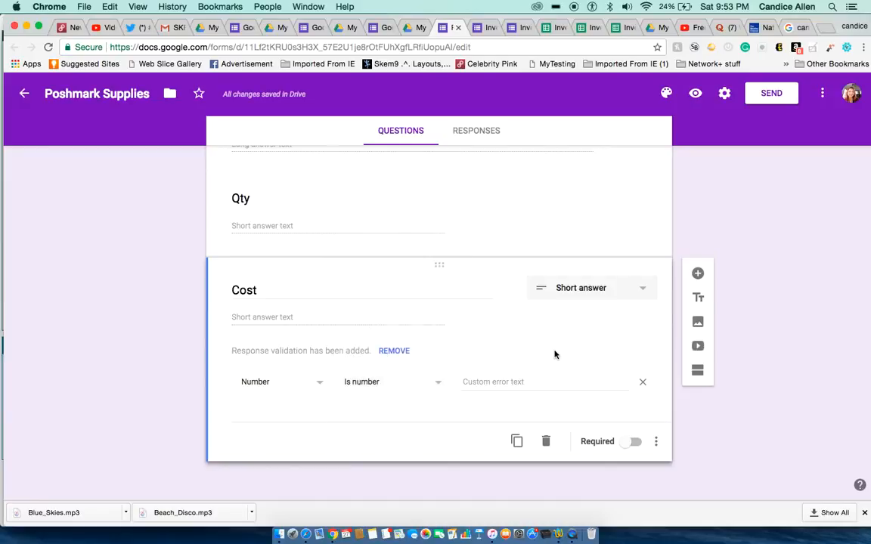
Add a question titled "Store" below Cost with the Paragraph answer type
left_click(698, 274)
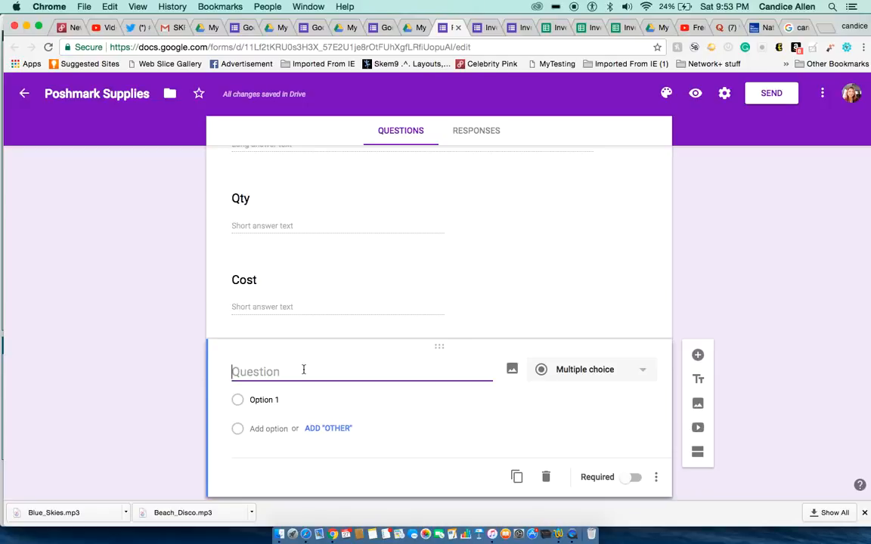
type("Store")
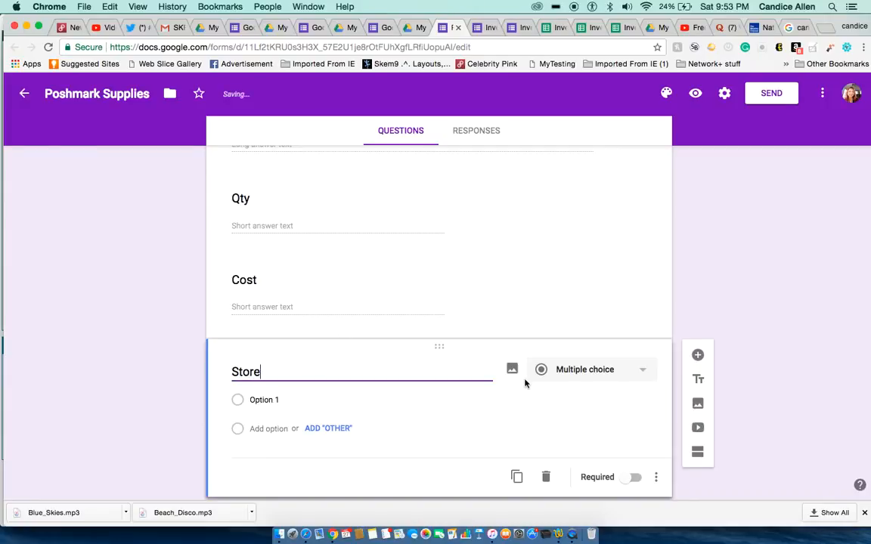
left_click(619, 370)
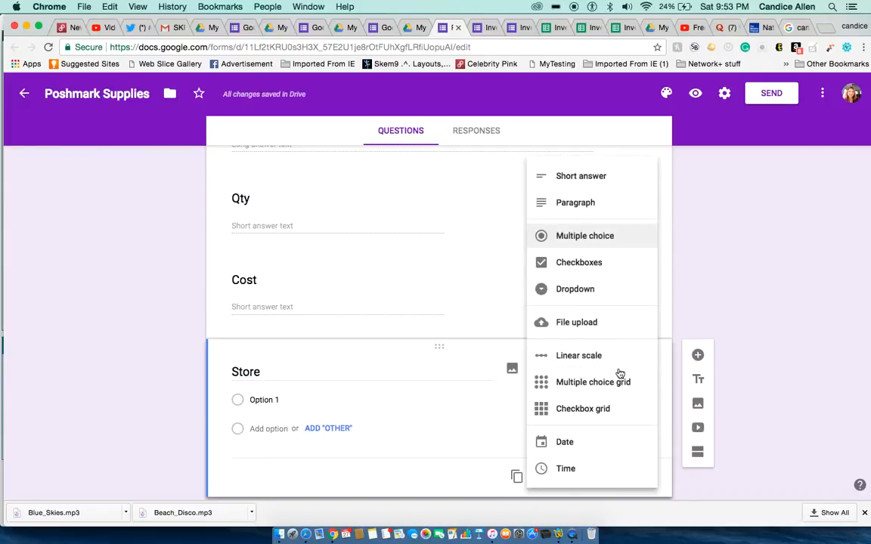
left_click(595, 205)
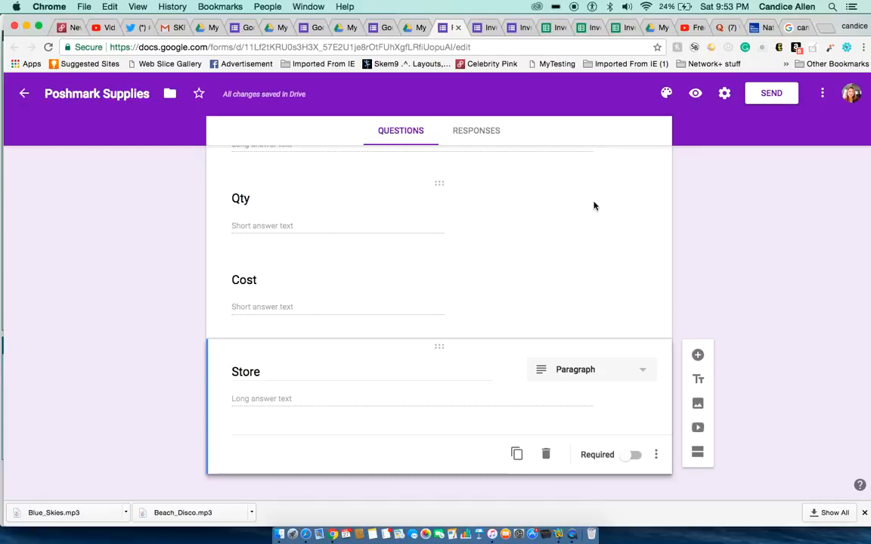
Preview the form and fill in Name of Item as "Glitter pens" and Use as "poshmark customers"
left_click(696, 94)
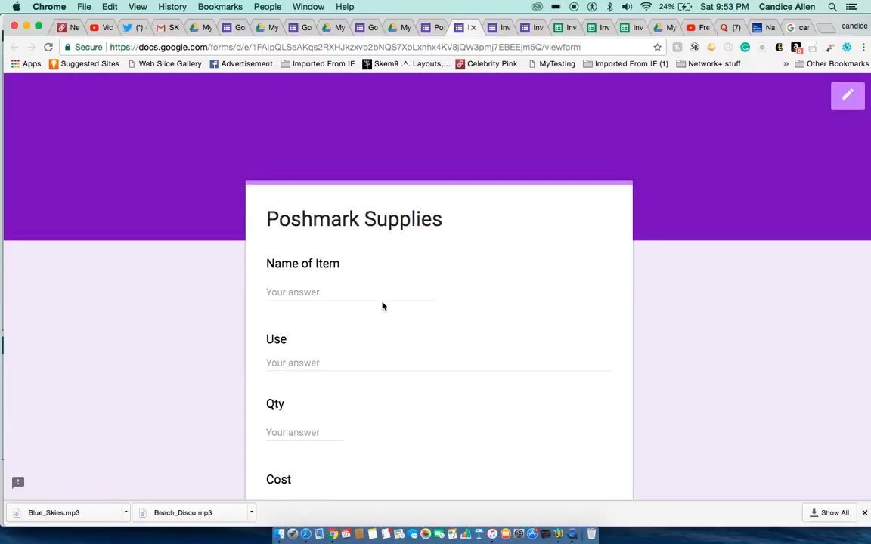
left_click(325, 292)
type("Gli")
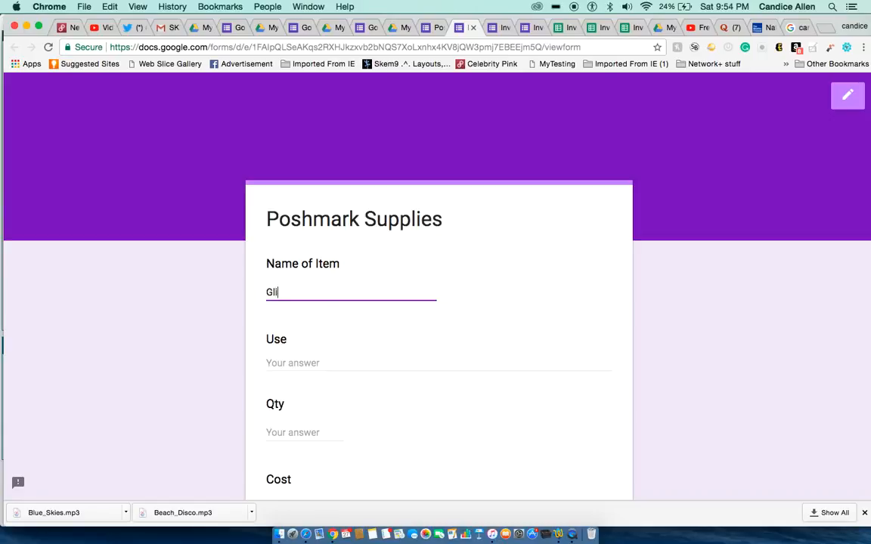
type("tter pens")
left_click(301, 360)
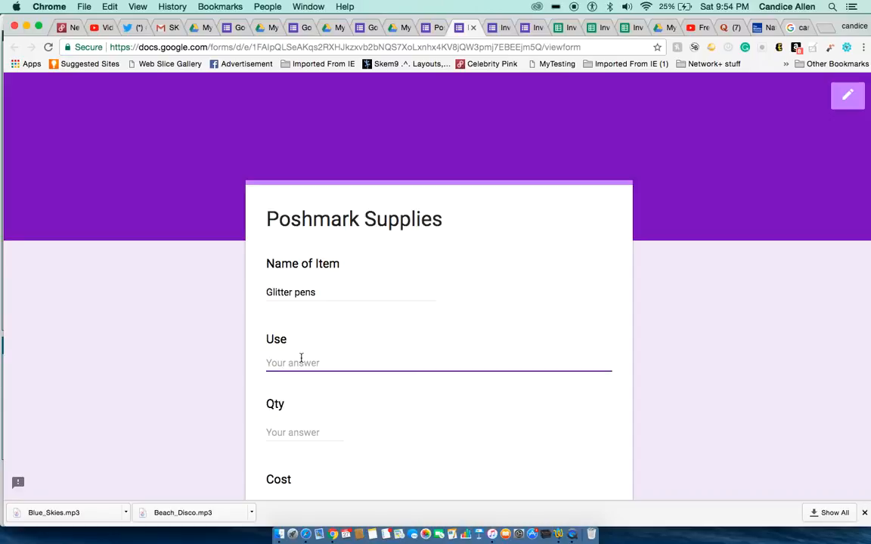
type("poshmark customers")
Enter Qty 10, Cost 1 and Store "Dollar Store", and submit the response
scroll(435, 287, "down", 5)
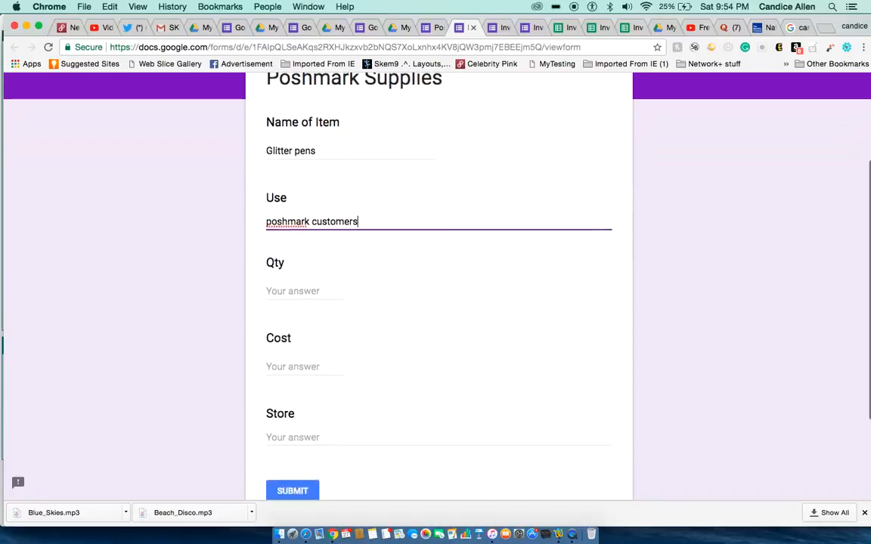
scroll(336, 365, "down", 1)
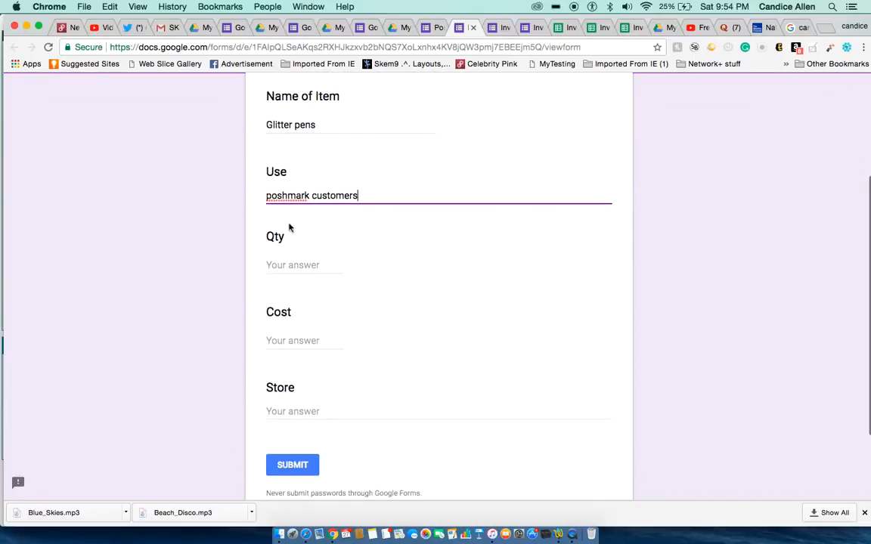
left_click(292, 265)
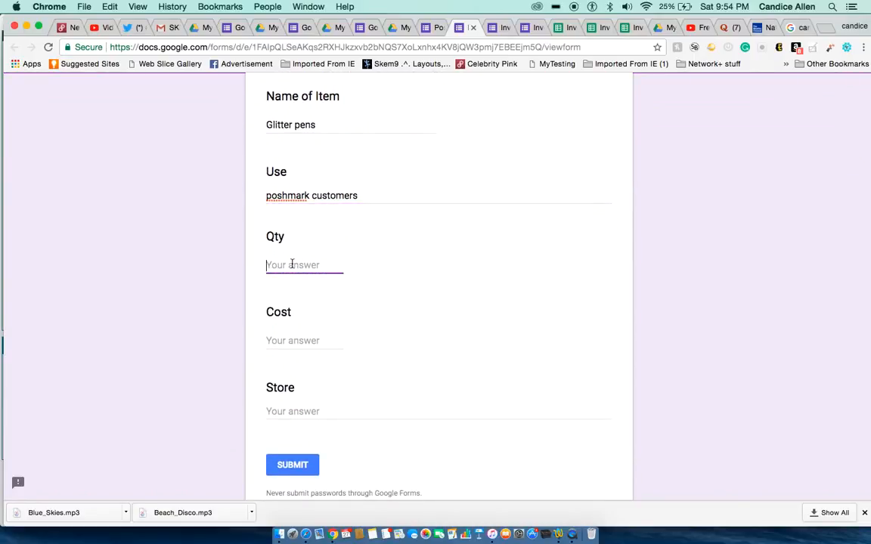
type("10")
left_click(283, 342)
type("1")
left_click(301, 410)
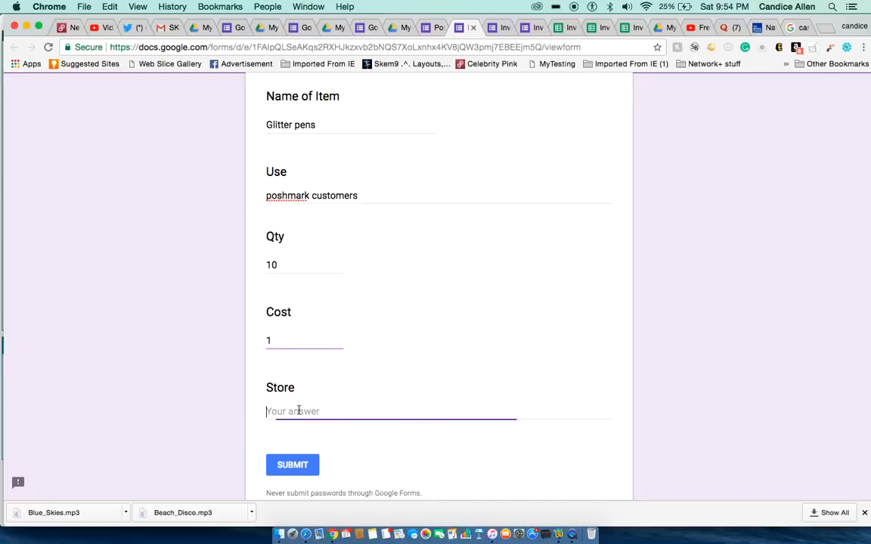
type("Dollar")
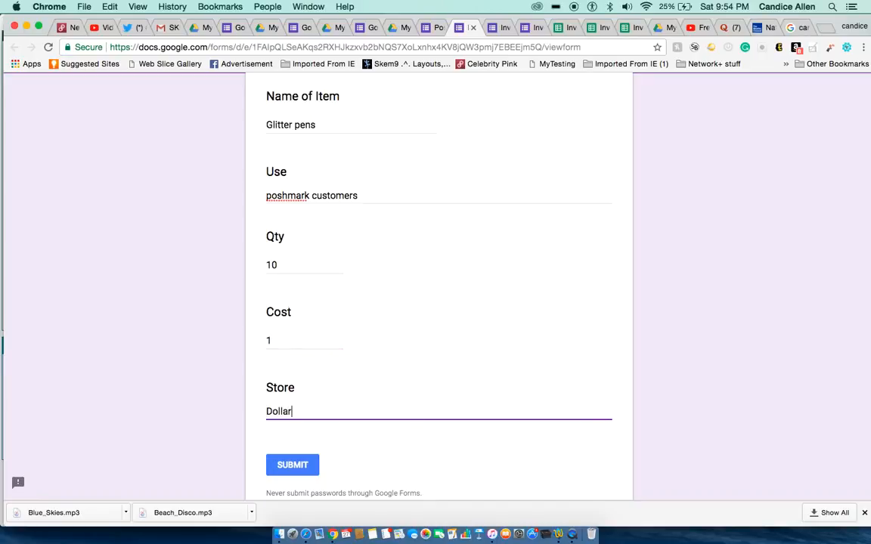
type(" Store")
scroll(295, 467, "down", 2)
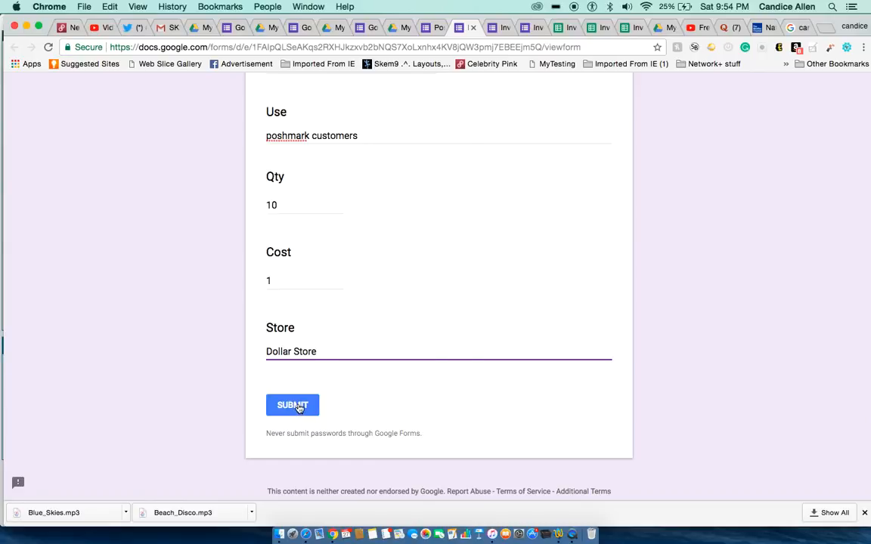
left_click(300, 407)
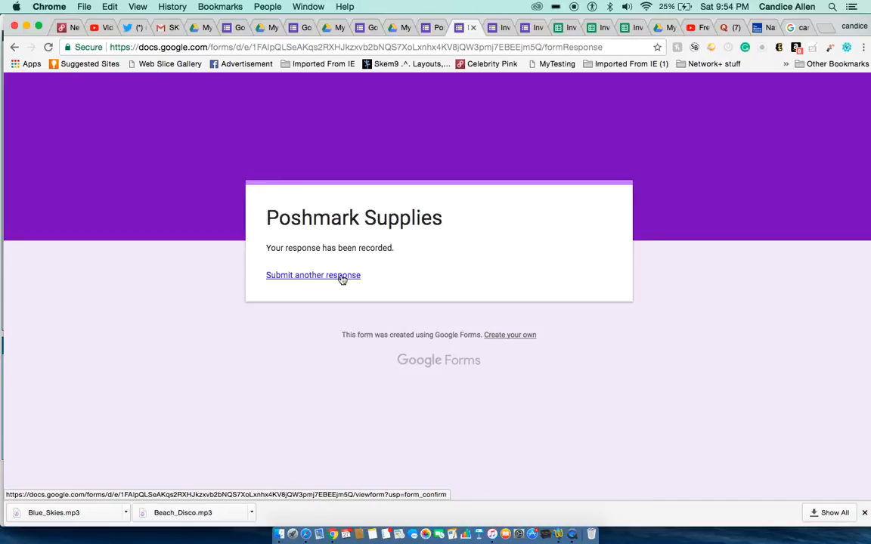
Start another response and look over the blank form's questions
left_click(340, 276)
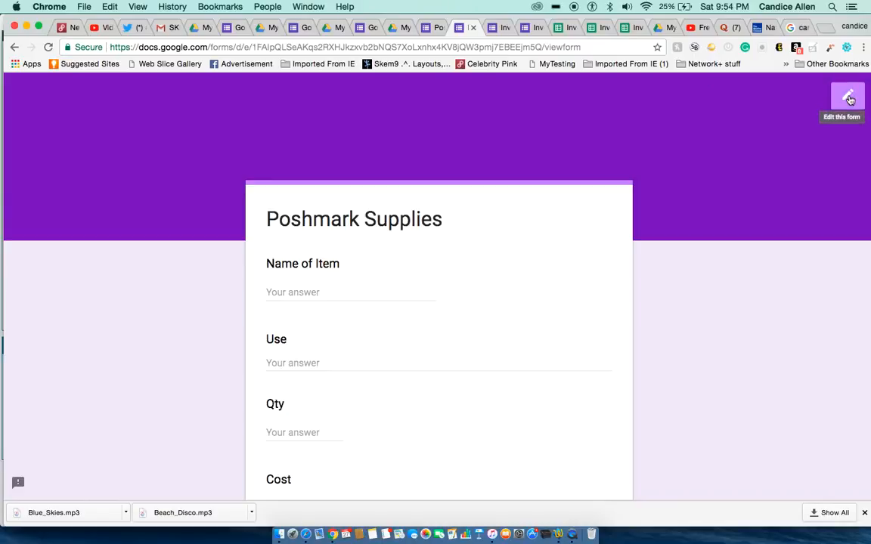
scroll(545, 337, "down", 4)
scroll(546, 337, "up", 3)
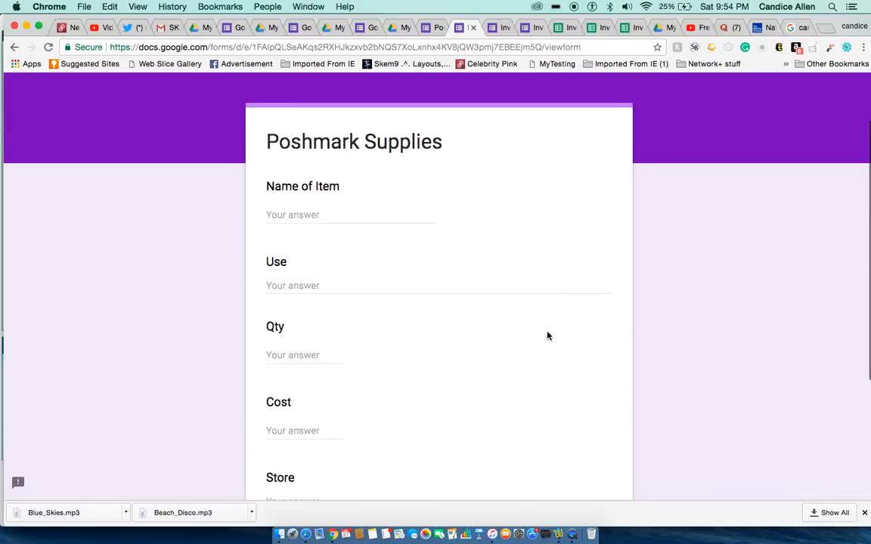
scroll(827, 165, "up", 2)
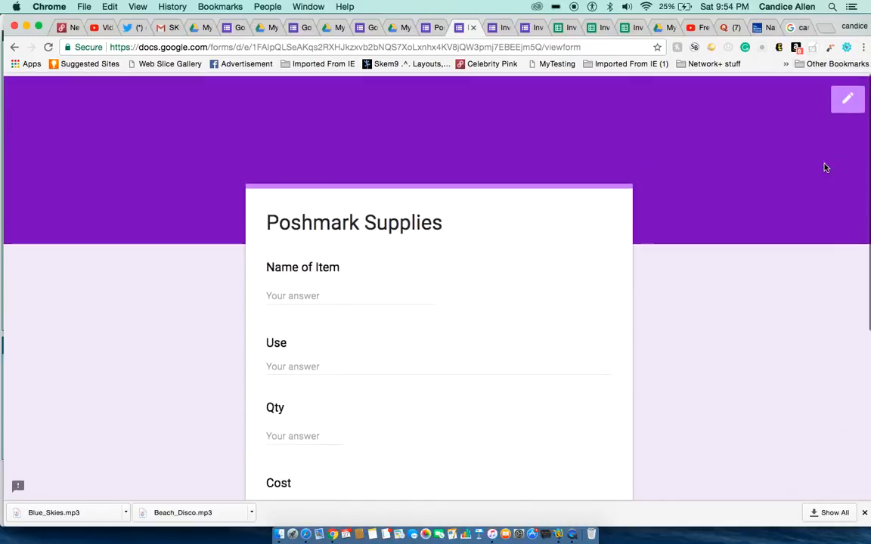
Return to editing the form and review the submitted response in both the summary and individual views
left_click(848, 103)
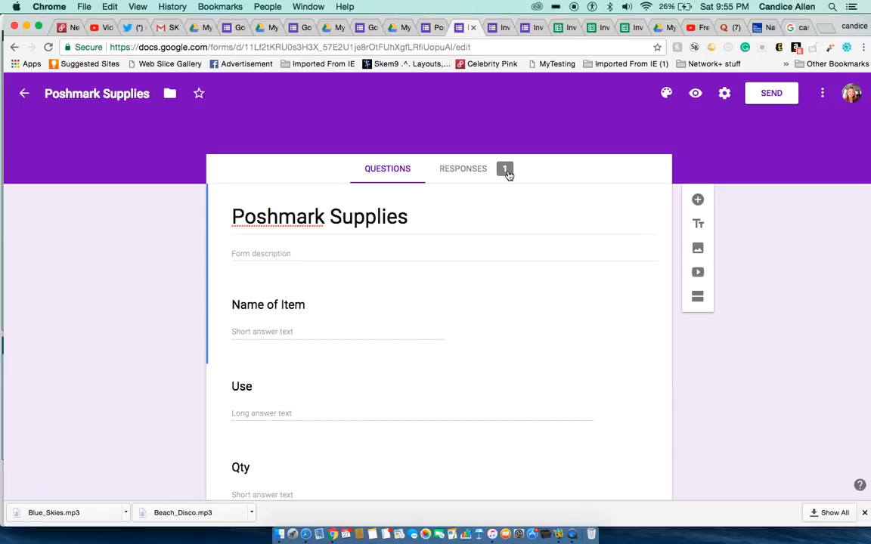
left_click(459, 172)
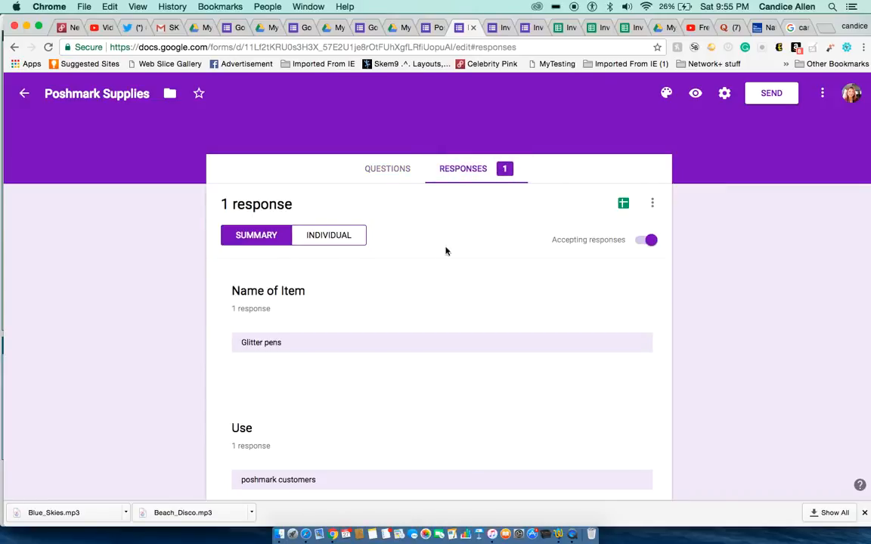
scroll(441, 290, "down", 10)
scroll(442, 290, "up", 10)
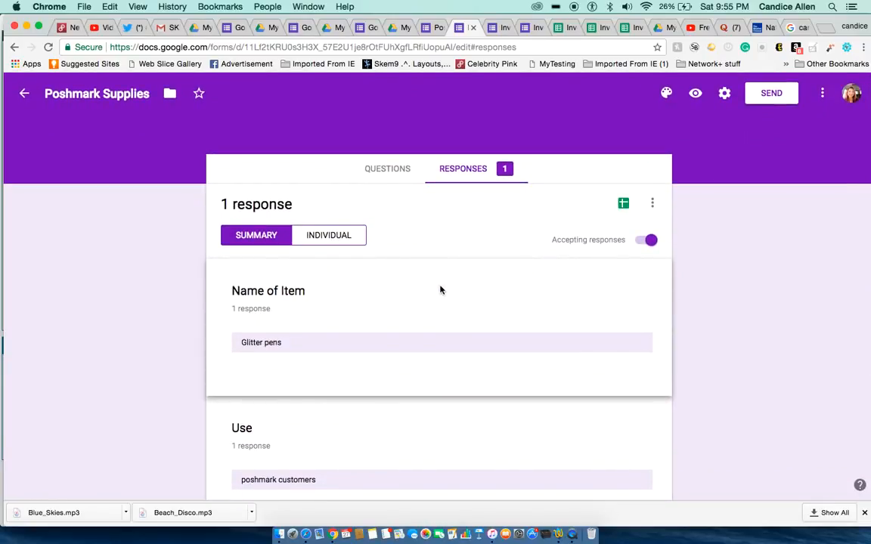
left_click(344, 236)
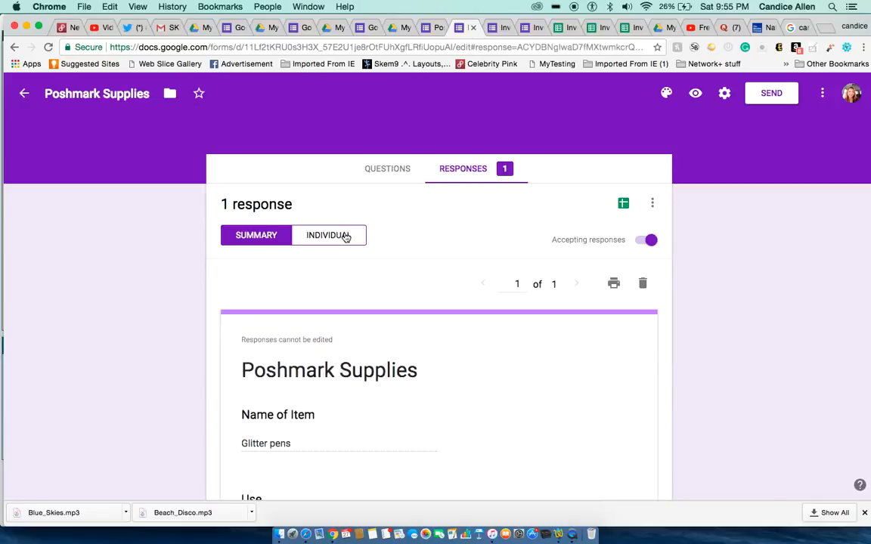
scroll(432, 255, "down", 5)
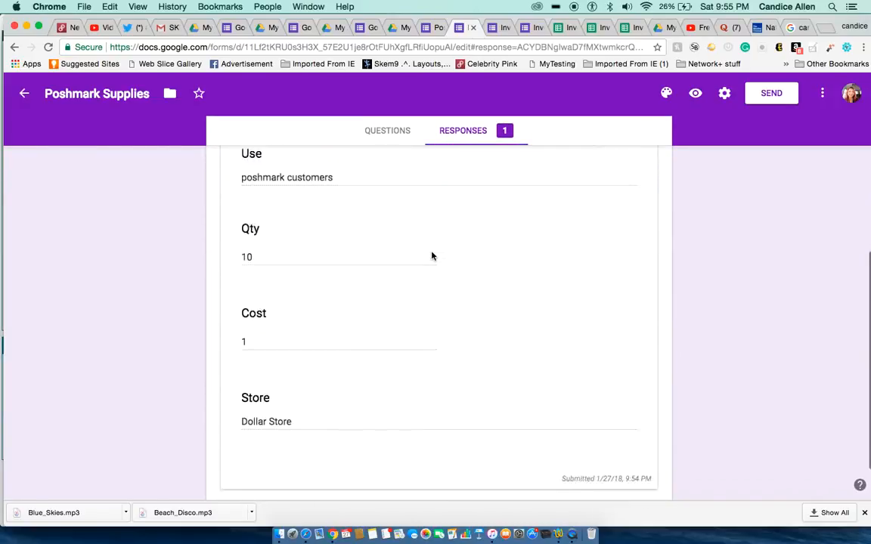
scroll(432, 256, "up", 6)
scroll(432, 262, "down", 1)
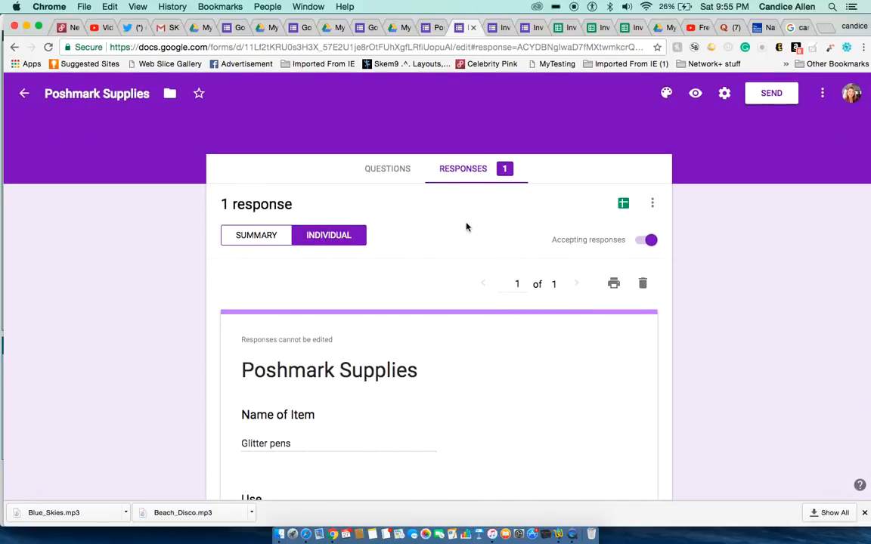
Create a new "Poshmark Supplies (Responses)" spreadsheet as the response destination and turn on a filter for its columns
left_click(624, 205)
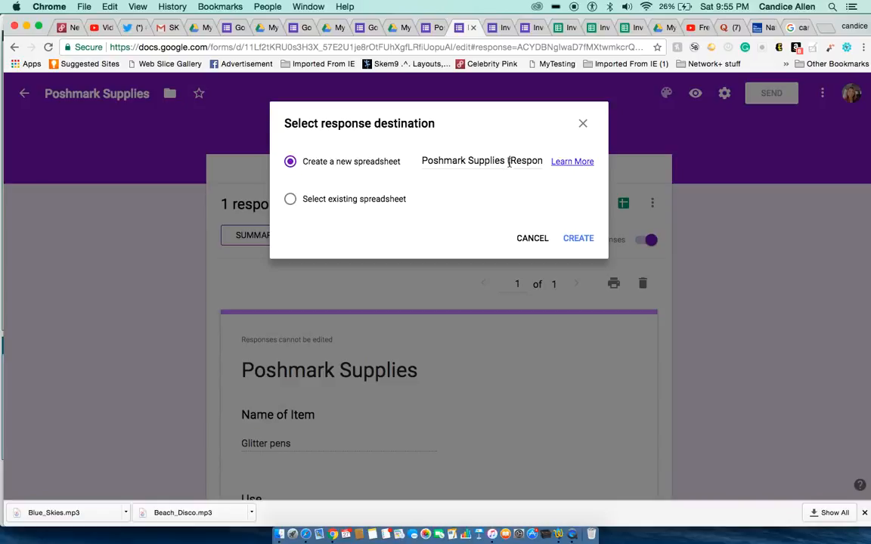
left_click(578, 239)
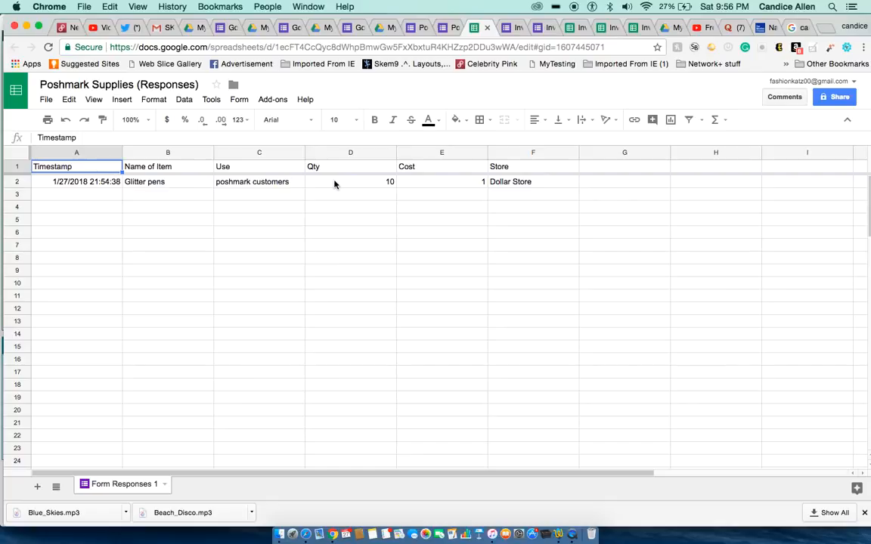
left_click(690, 120)
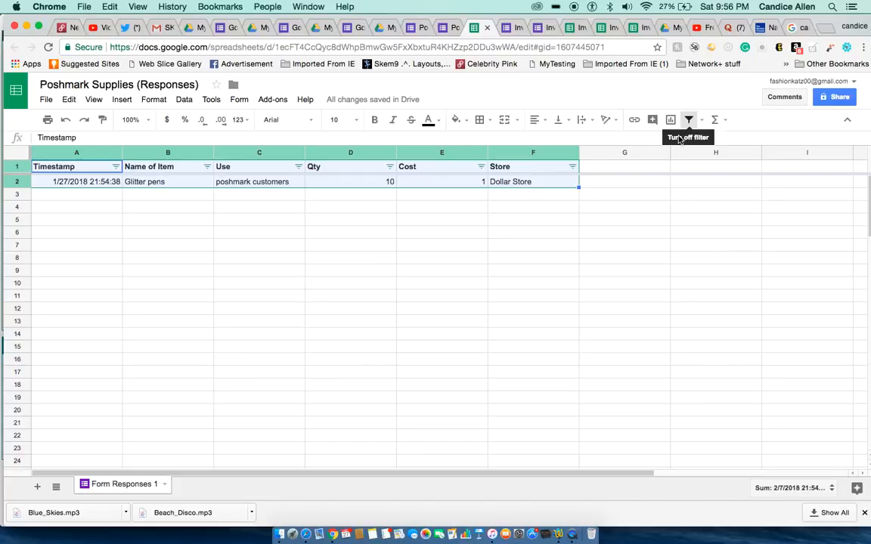
Examine the sort and filter options of the Qty, Cost, Store and Timestamp columns, including the filter conditions for Store
left_click(390, 167)
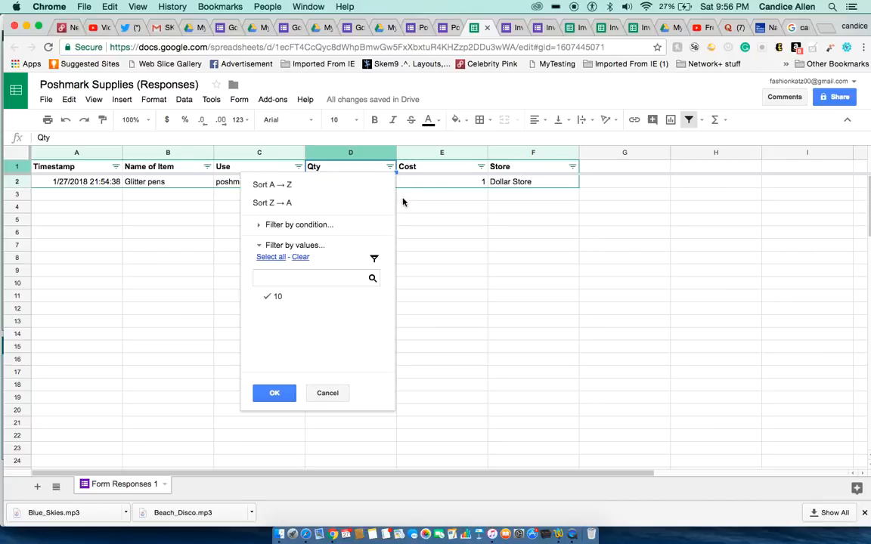
left_click(403, 200)
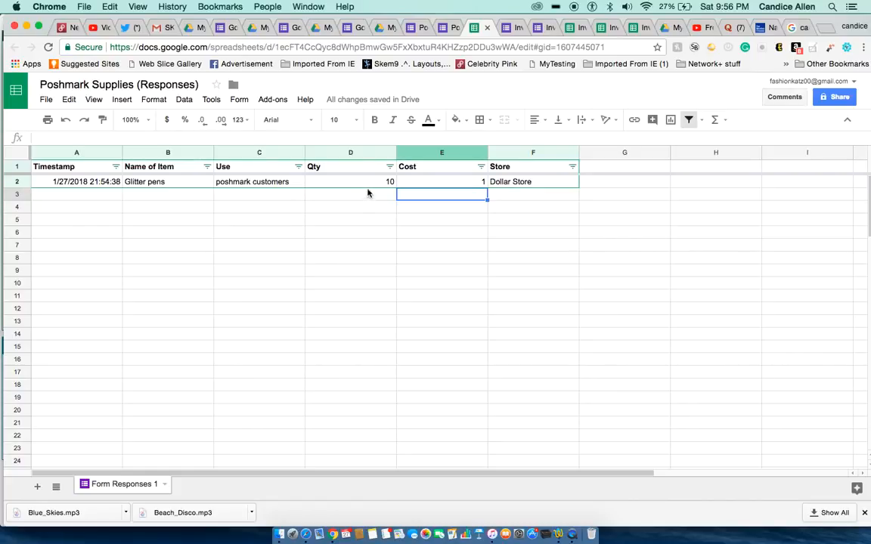
left_click(390, 168)
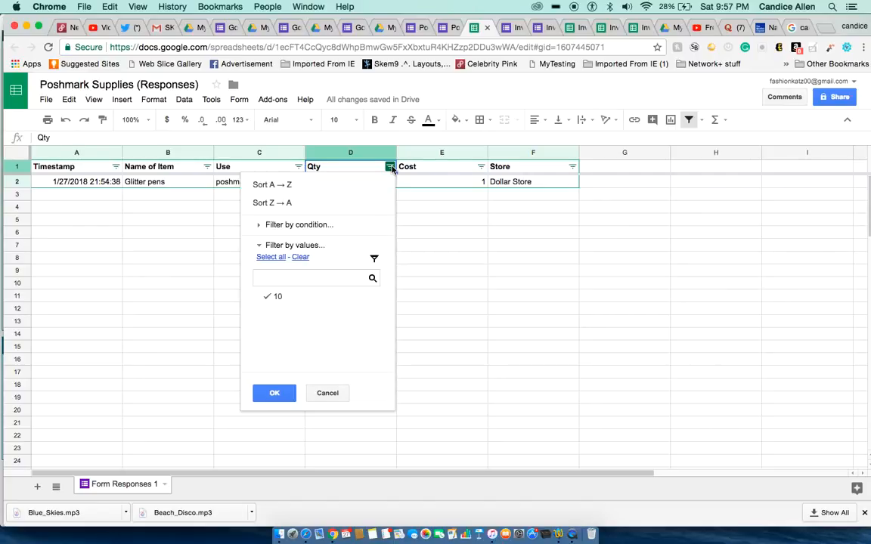
left_click(481, 167)
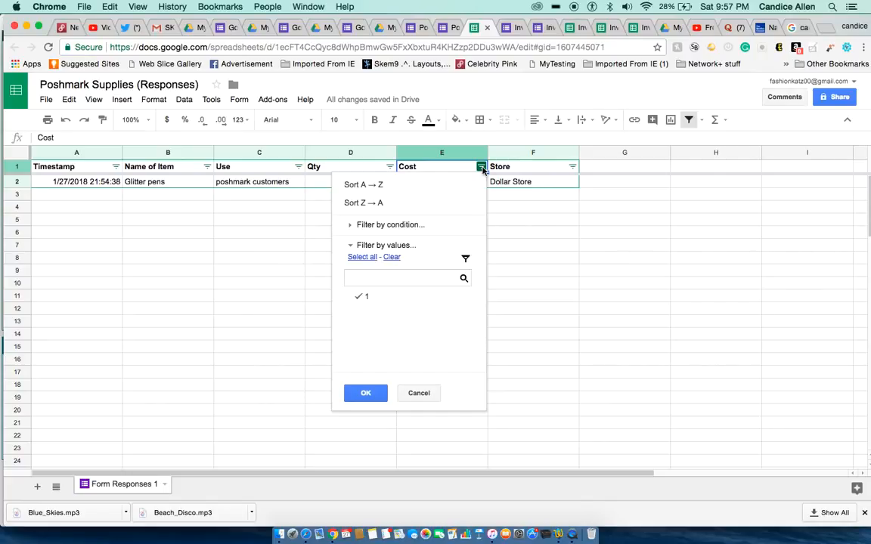
left_click(573, 168)
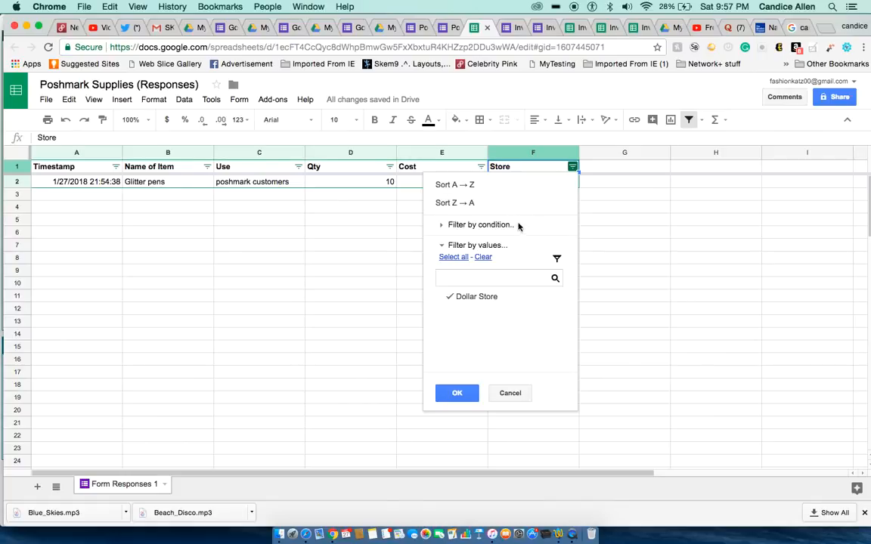
left_click(490, 226)
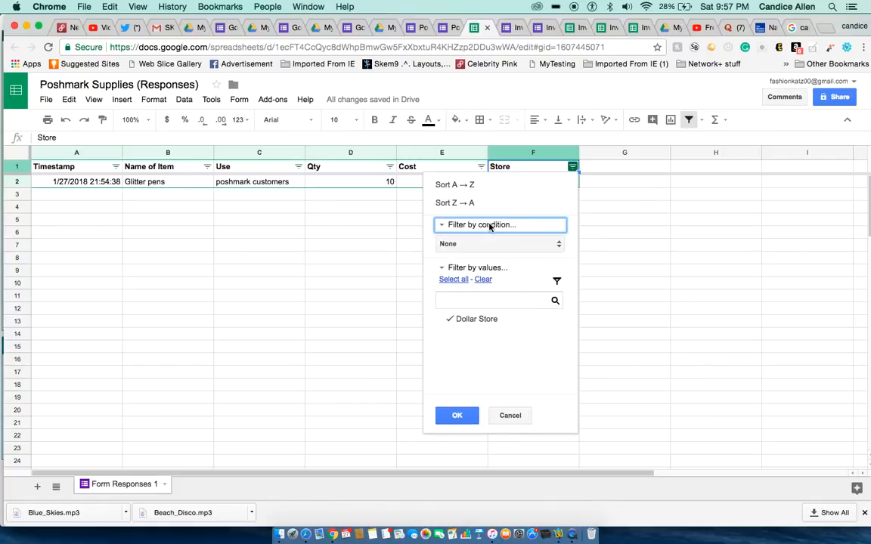
left_click(556, 244)
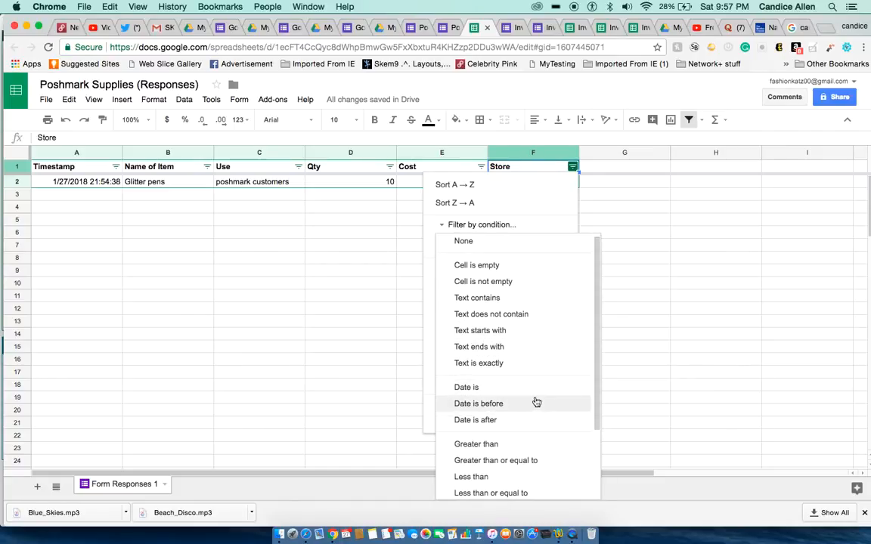
left_click(116, 168)
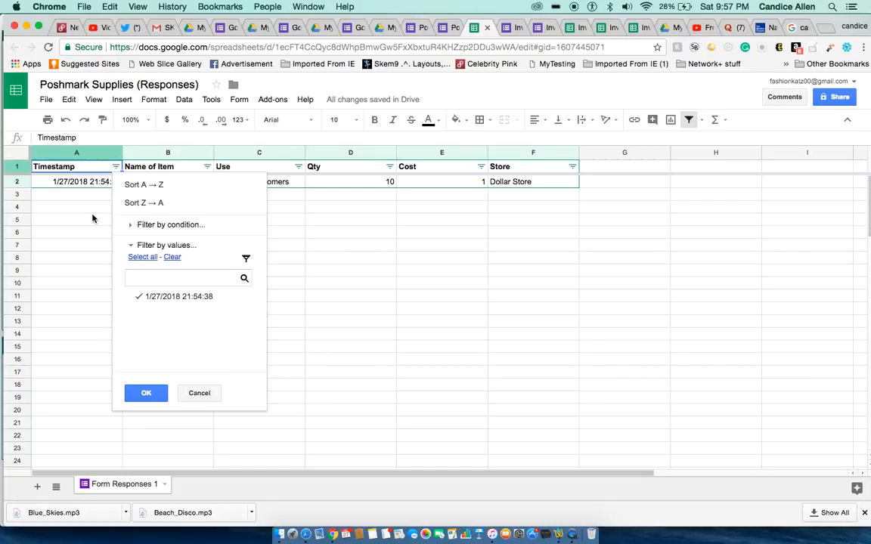
left_click(622, 206)
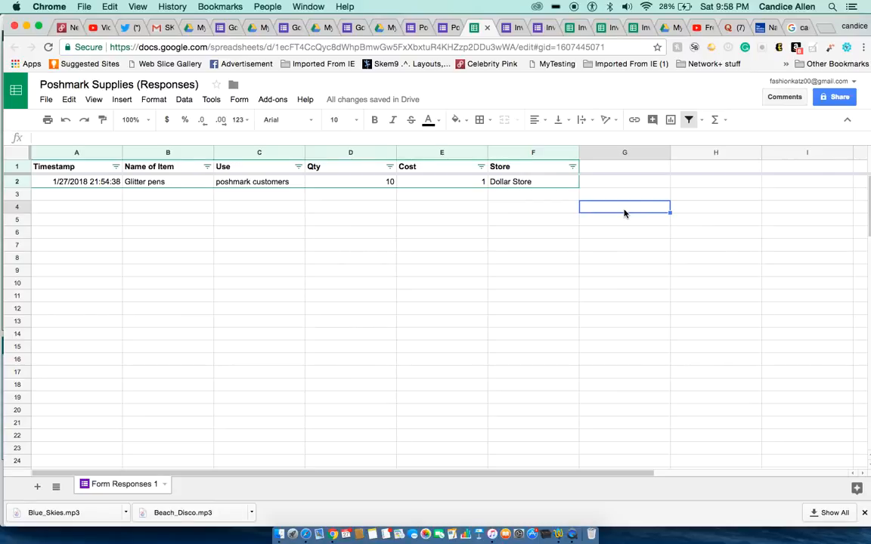
Open the "Inventory (Responses)" spreadsheet from Google Drive and turn on a filter for all its columns
left_click(449, 28)
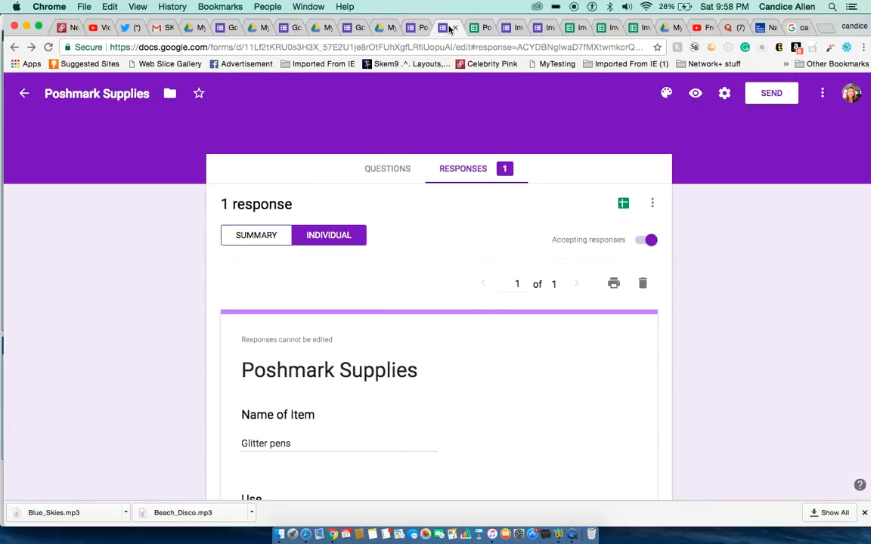
left_click(410, 28)
left_click(385, 28)
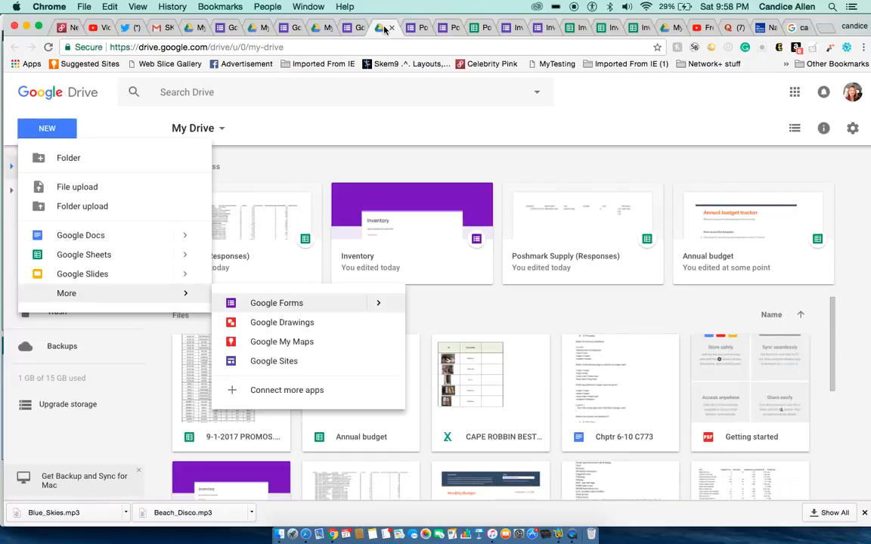
double_click(245, 266)
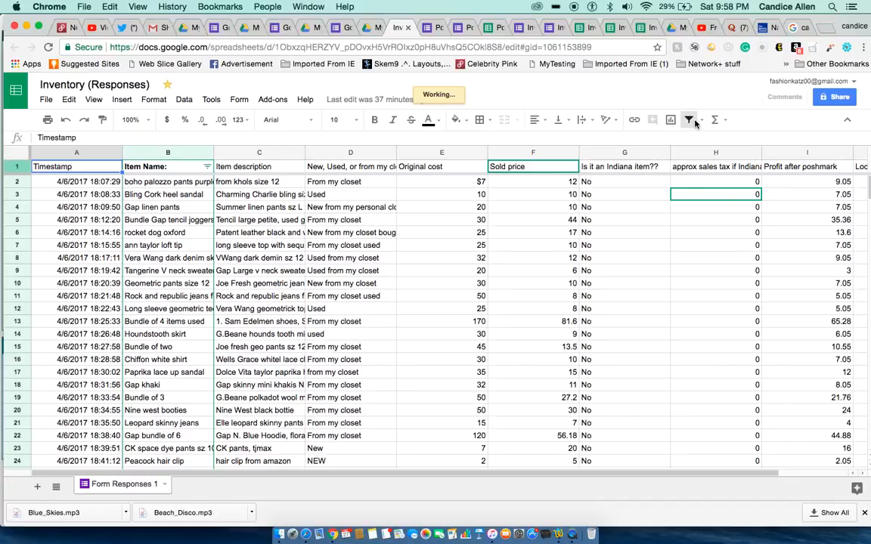
Sort the inventory responses by the Sold price column in A → Z order
left_click(542, 168)
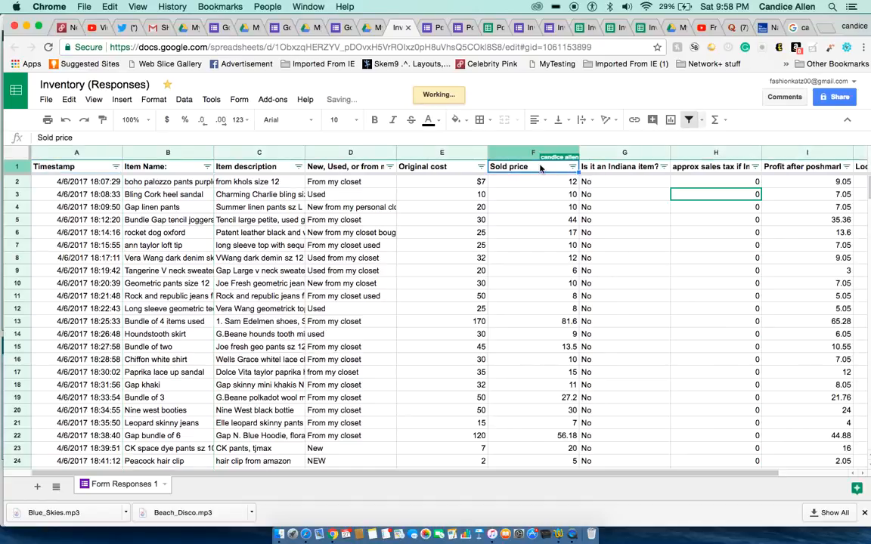
left_click(573, 167)
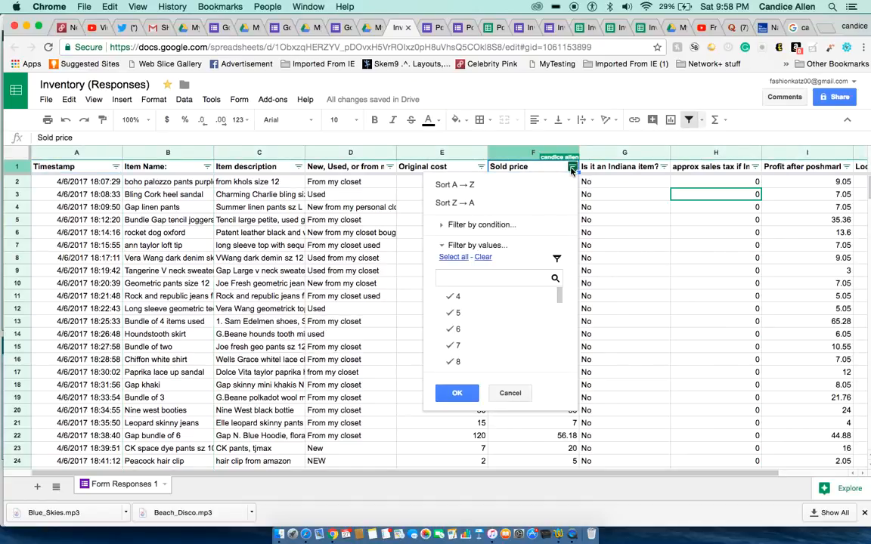
left_click(535, 186)
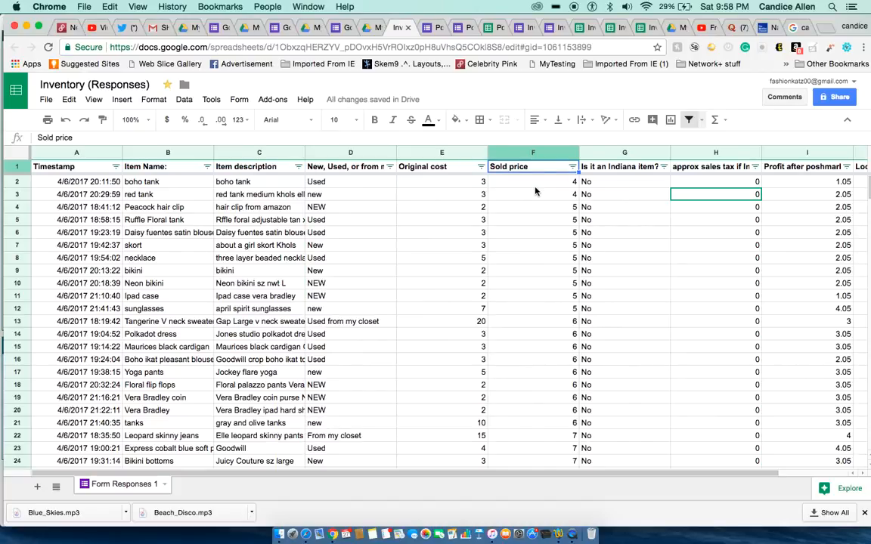
left_click(573, 167)
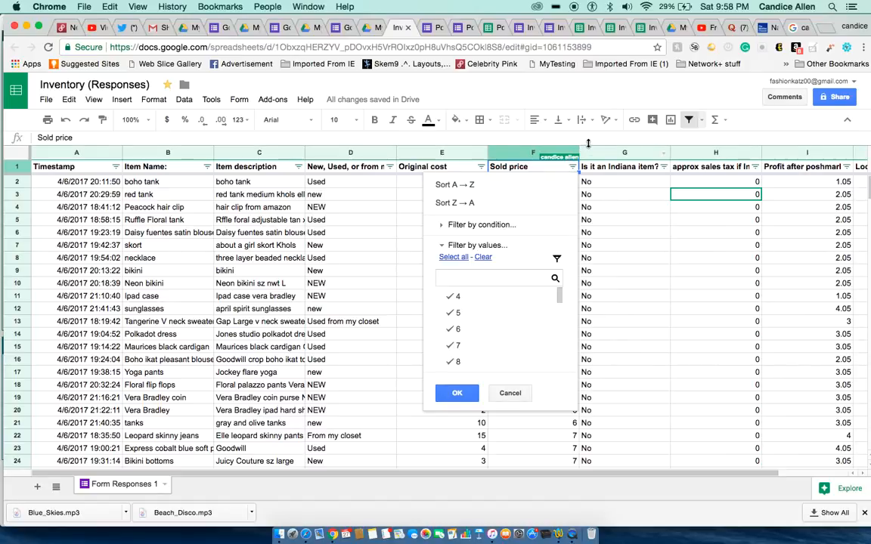
left_click(588, 144)
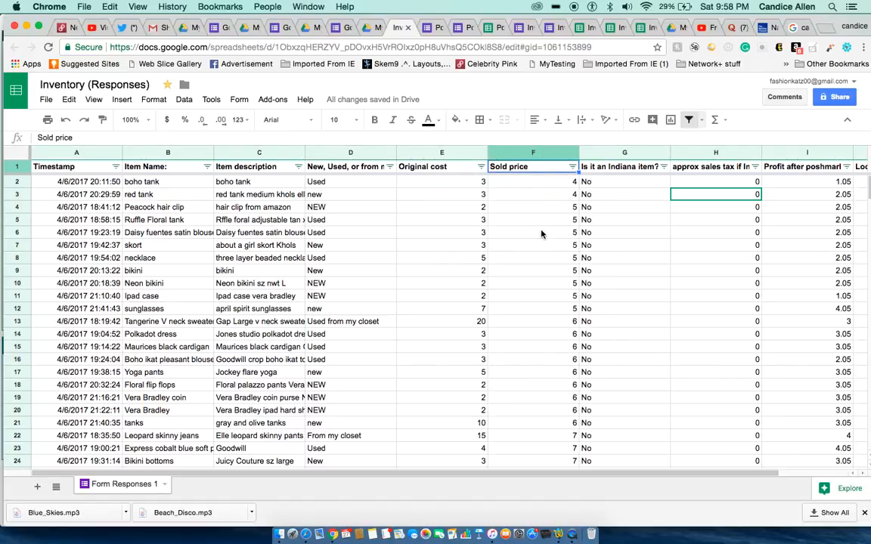
Examine the sorted inventory responses from the lowest to the highest sold price, including the Coach Wildflower purse row
scroll(545, 195, "down", 1)
scroll(546, 196, "down", 10)
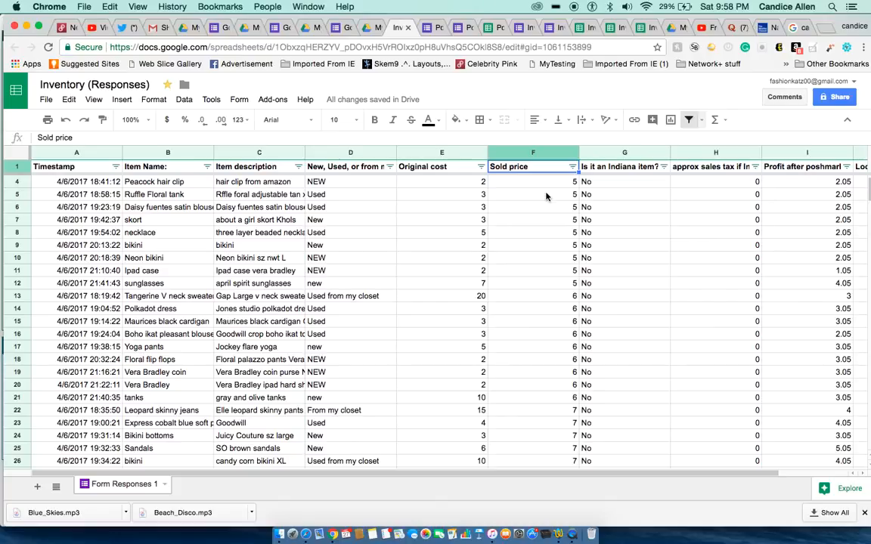
scroll(547, 196, "down", 20)
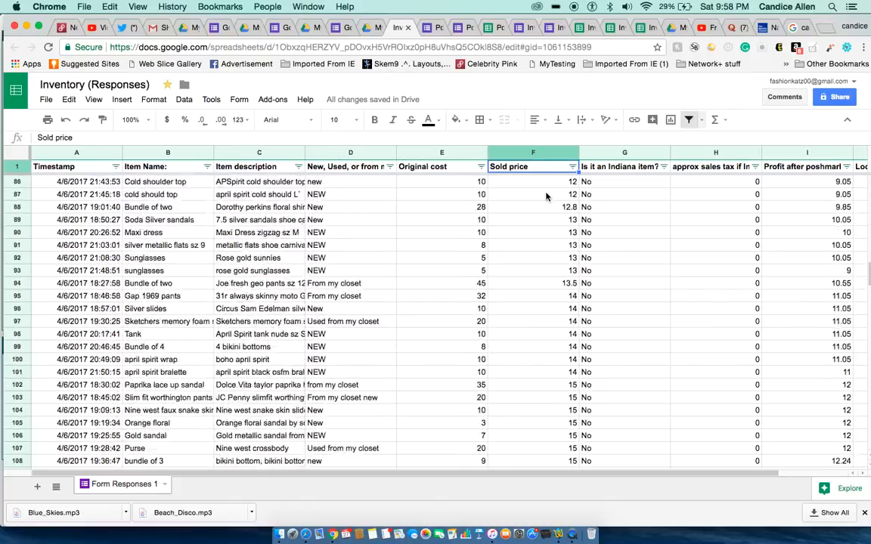
scroll(547, 196, "up", 1)
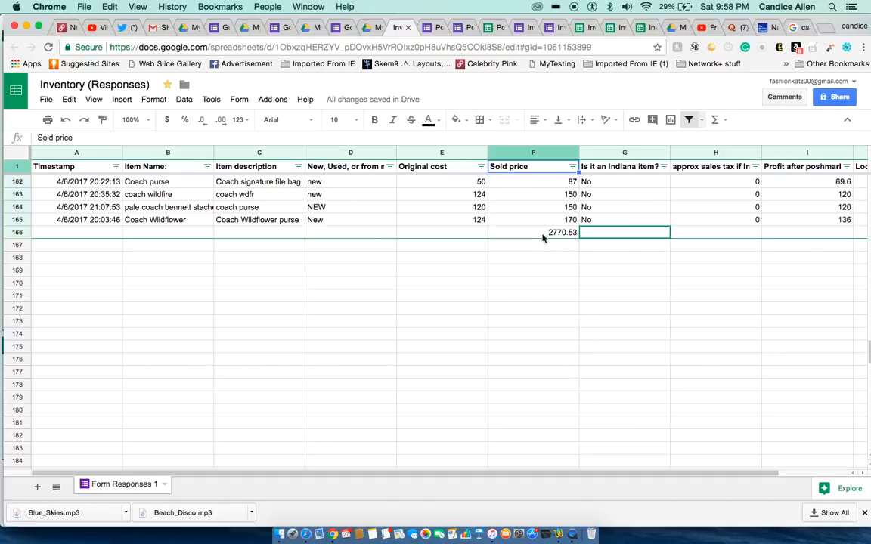
left_click(87, 220)
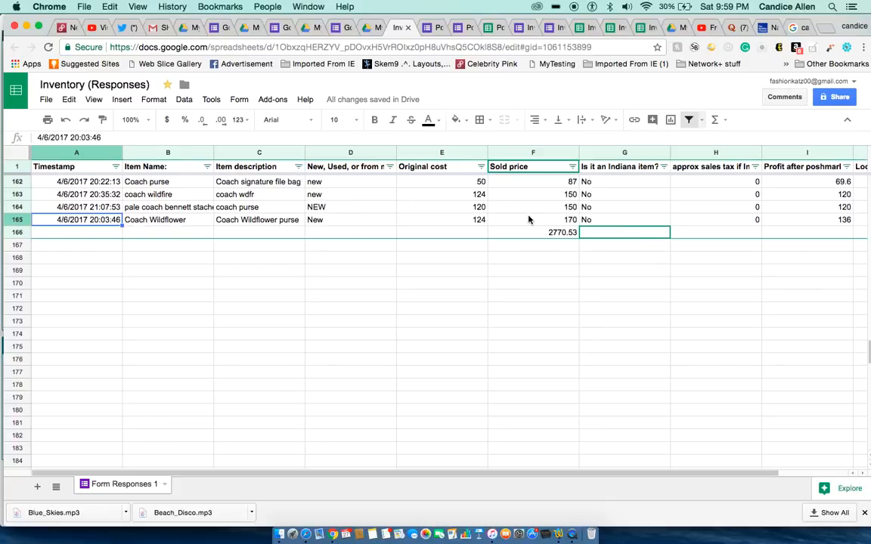
scroll(528, 219, "up", 1)
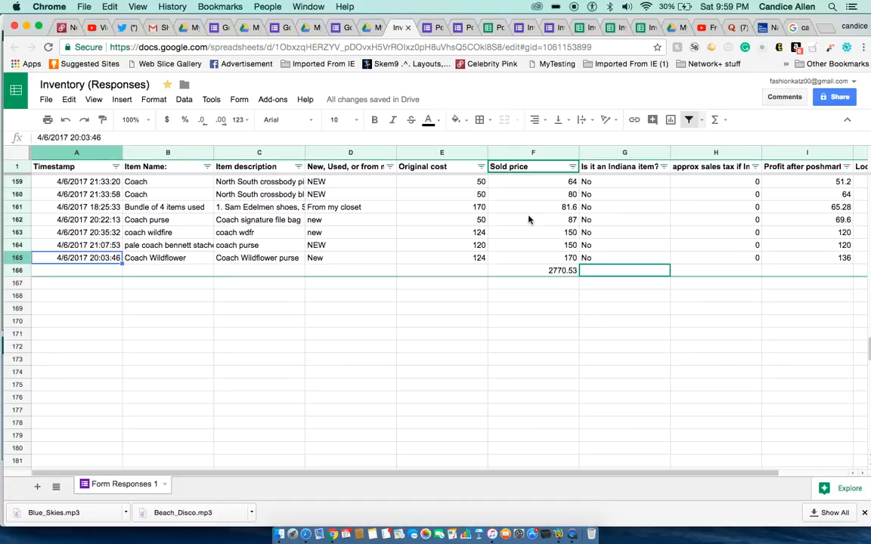
scroll(528, 220, "up", 4)
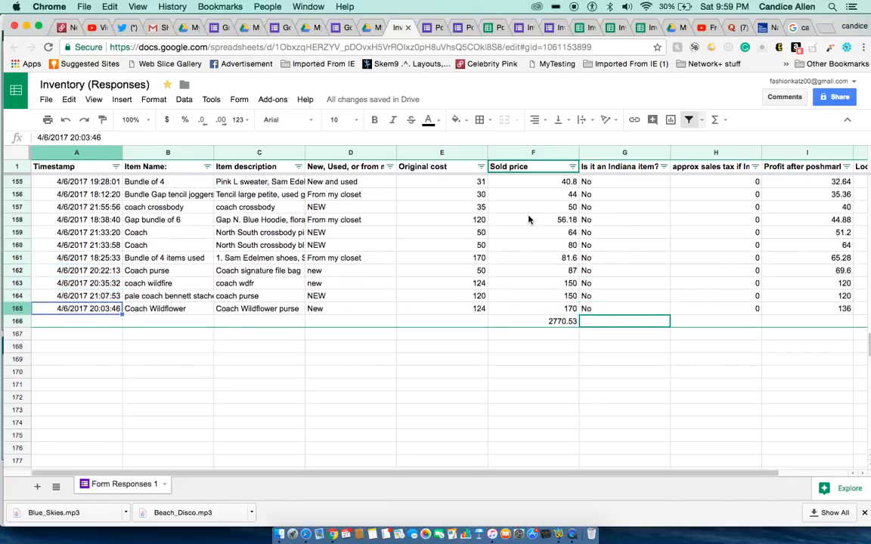
scroll(528, 219, "up", 2)
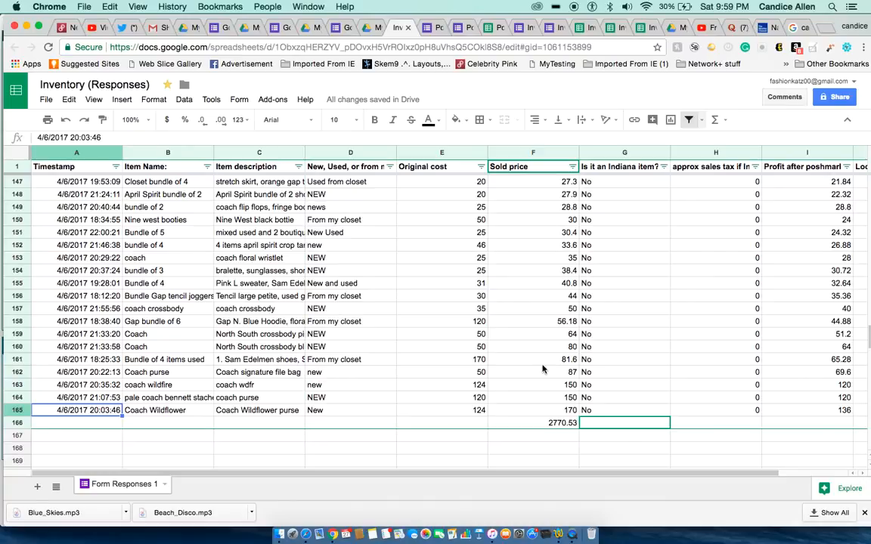
scroll(543, 374, "up", 20)
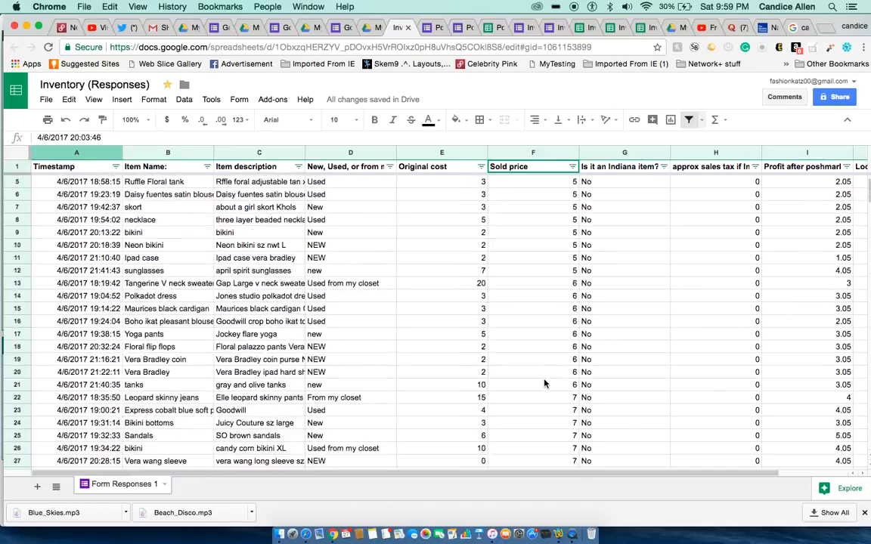
scroll(544, 383, "up", 2)
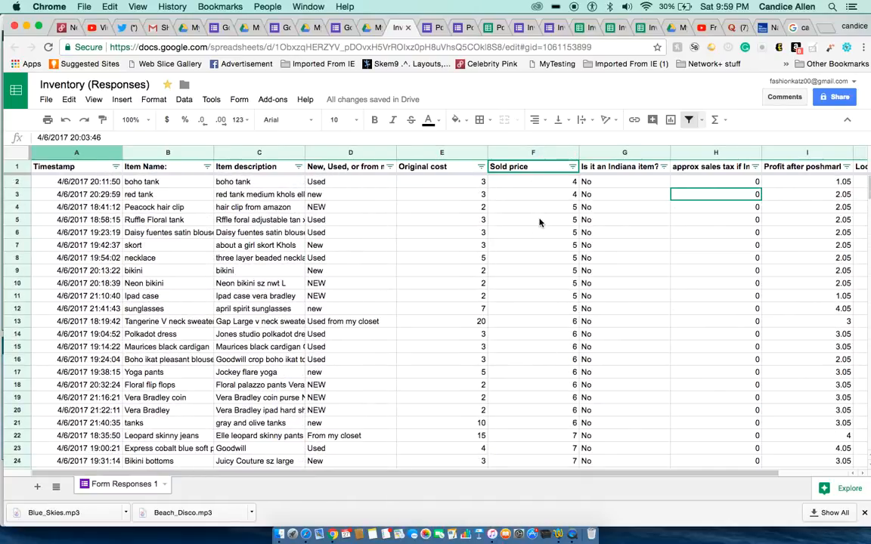